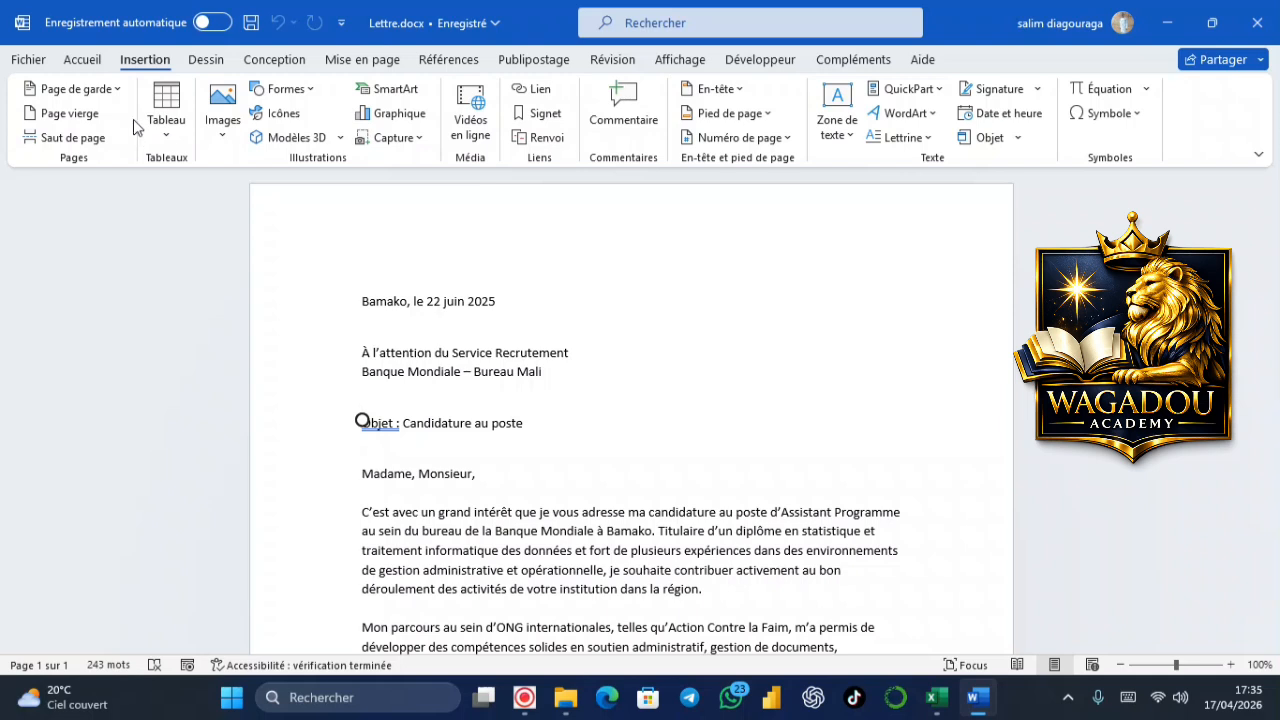
- Examine the saved entries in the AutoText gallery and look through the application letter
left_click(80, 66)
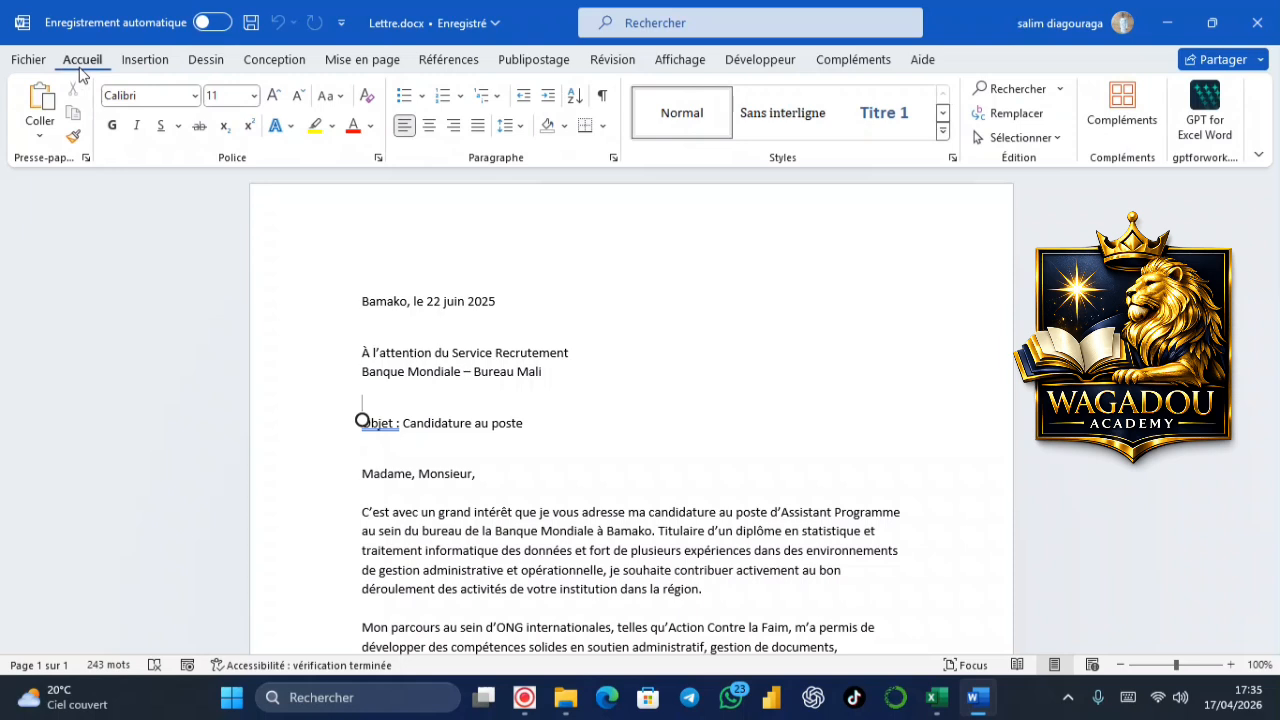
left_click(143, 60)
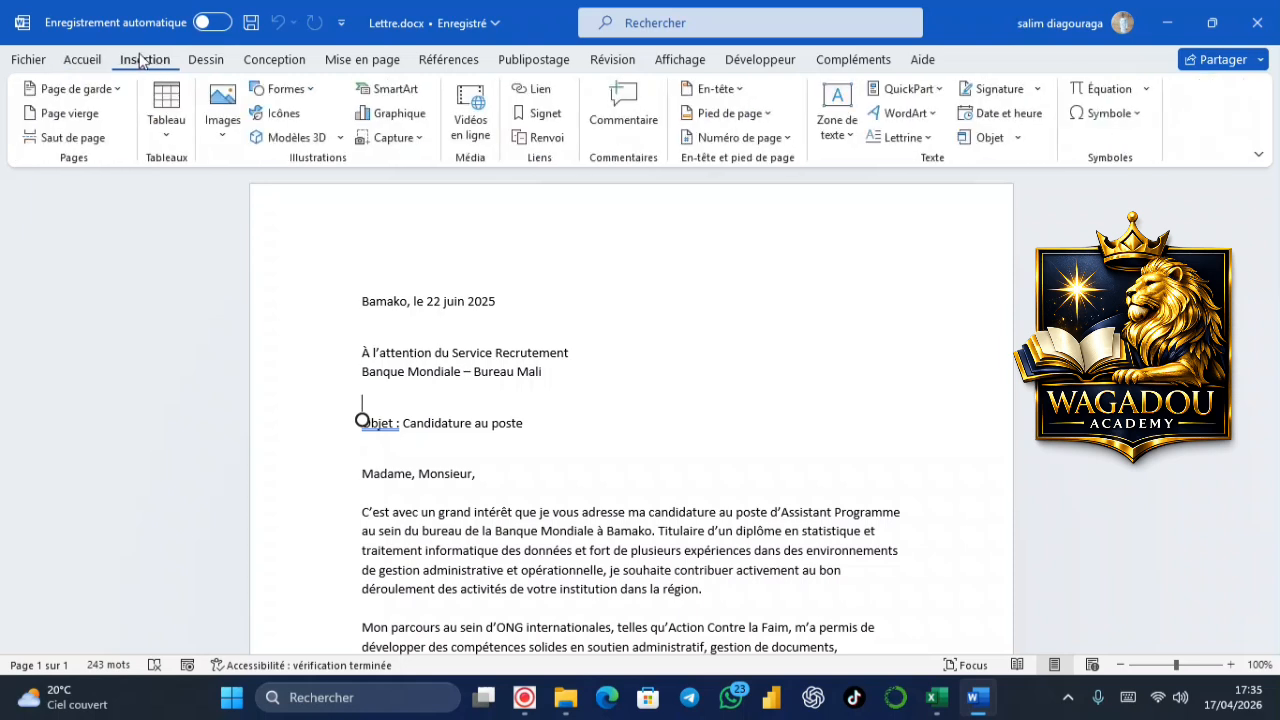
left_click(940, 90)
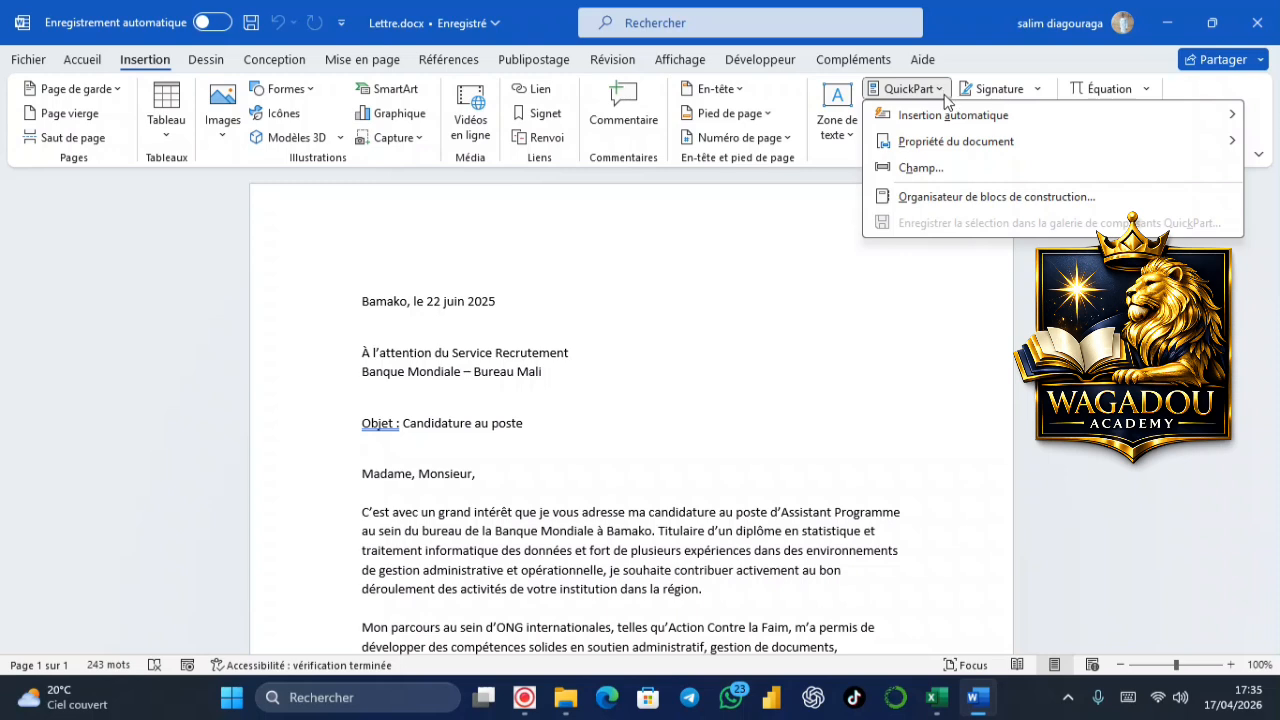
mouse_move(948, 124)
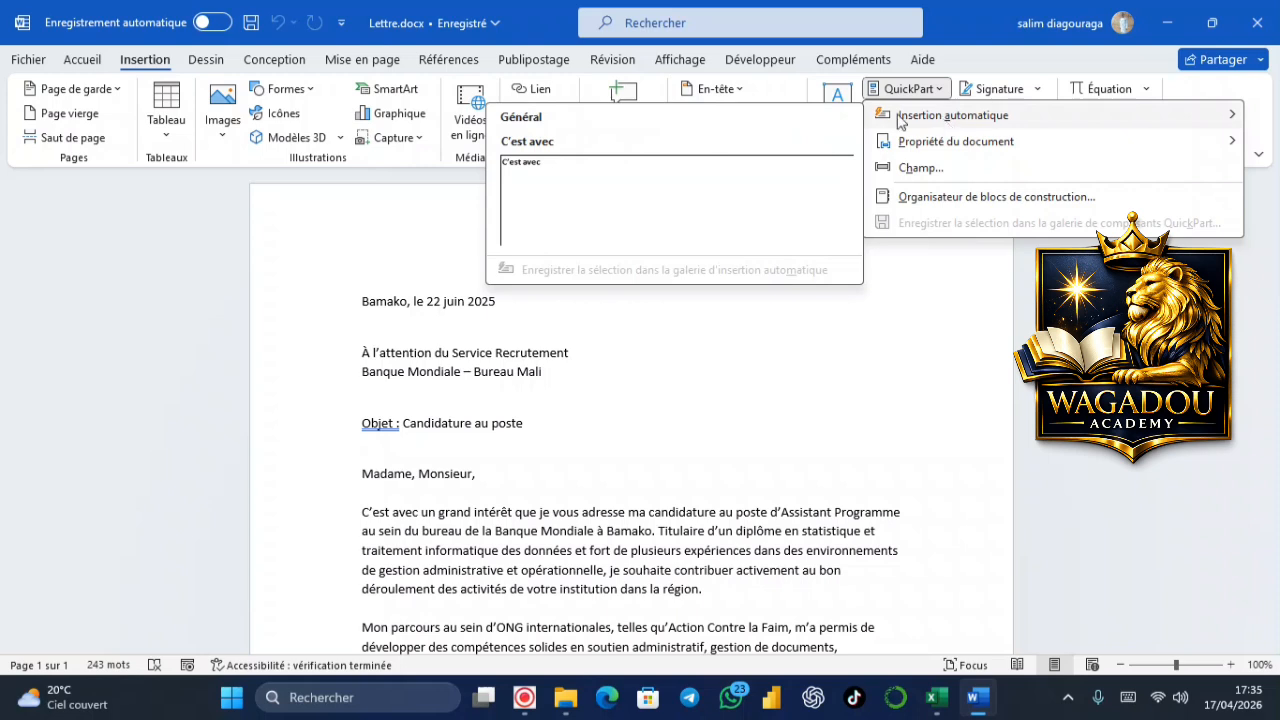
left_click(565, 476)
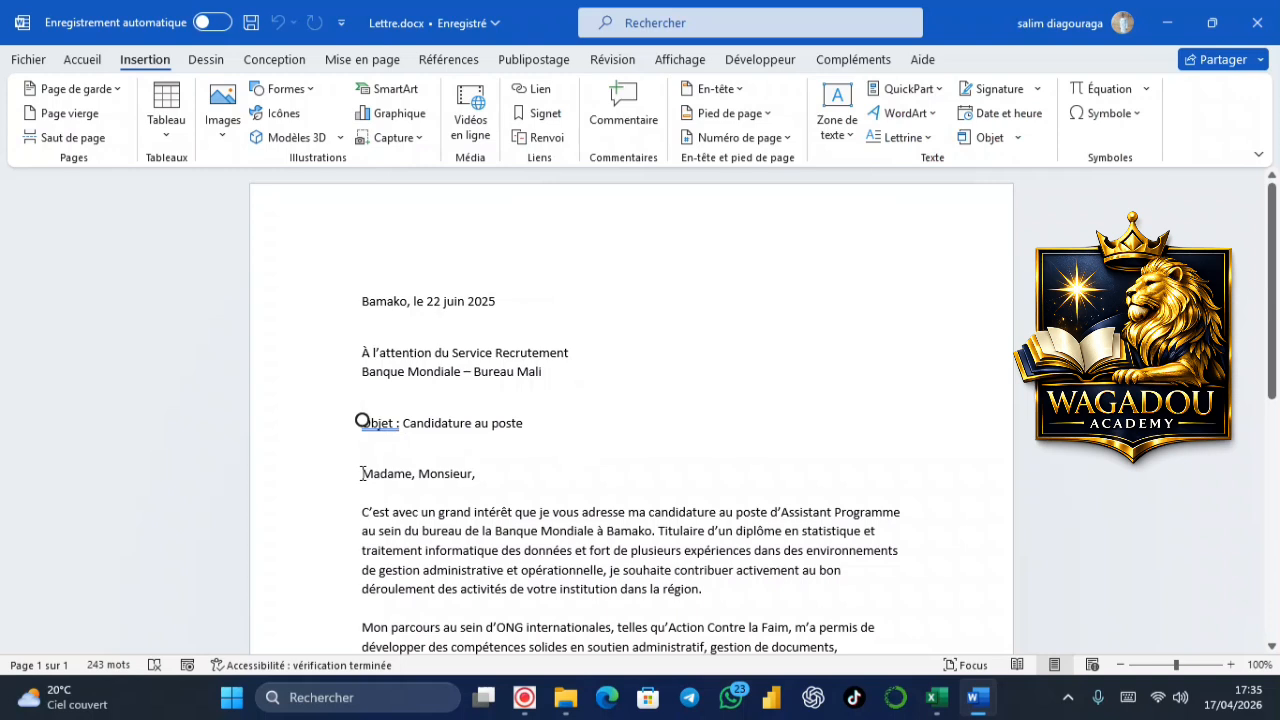
left_click_drag(361, 473, 483, 486)
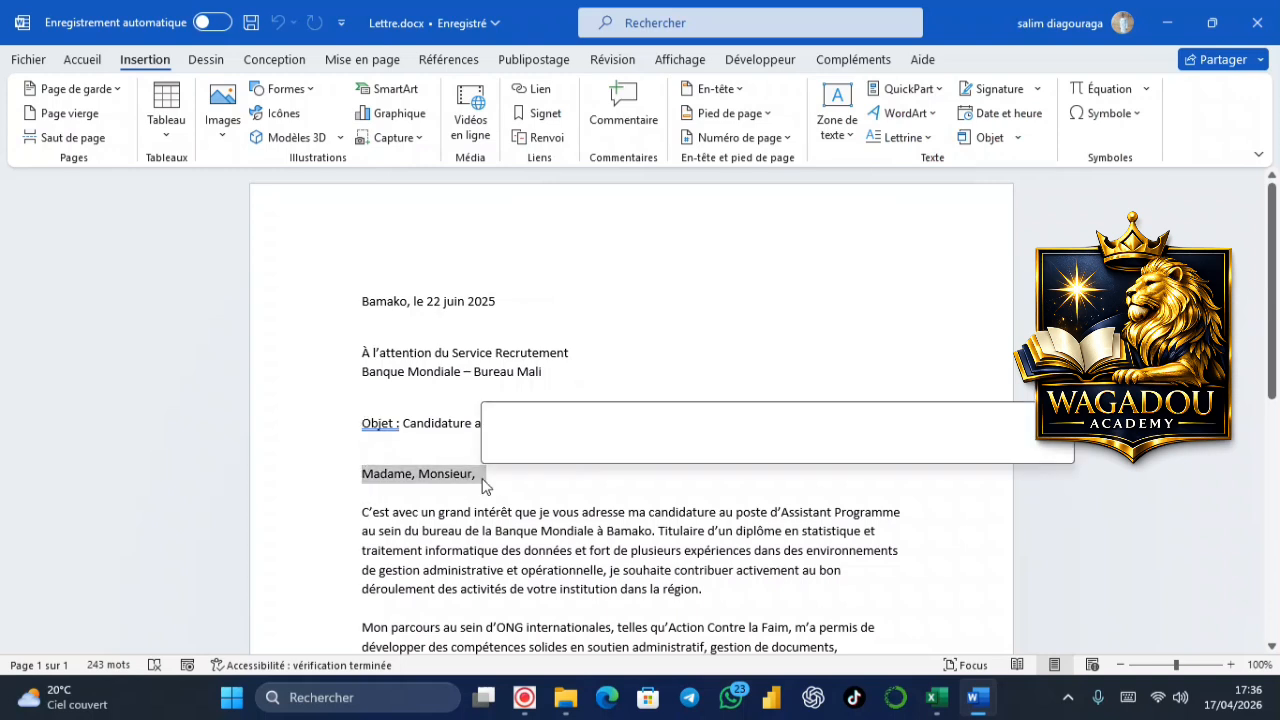
left_click(508, 512)
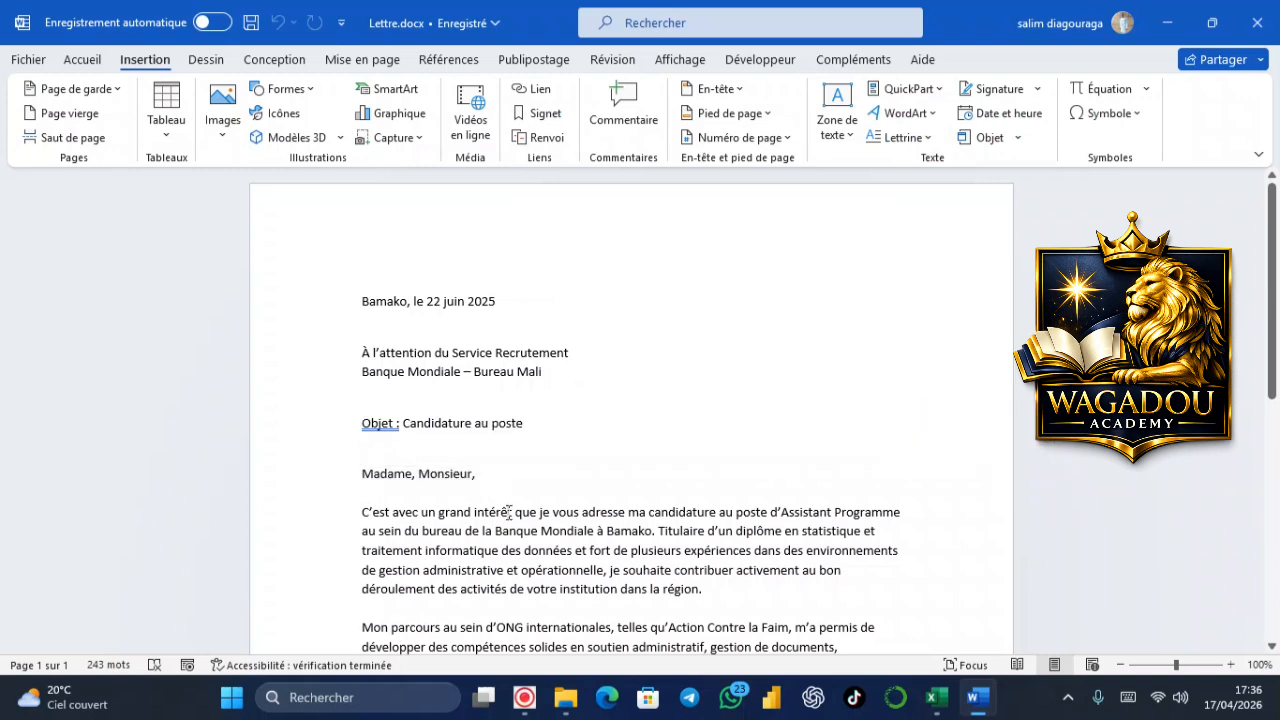
scroll(508, 512, "down", 8)
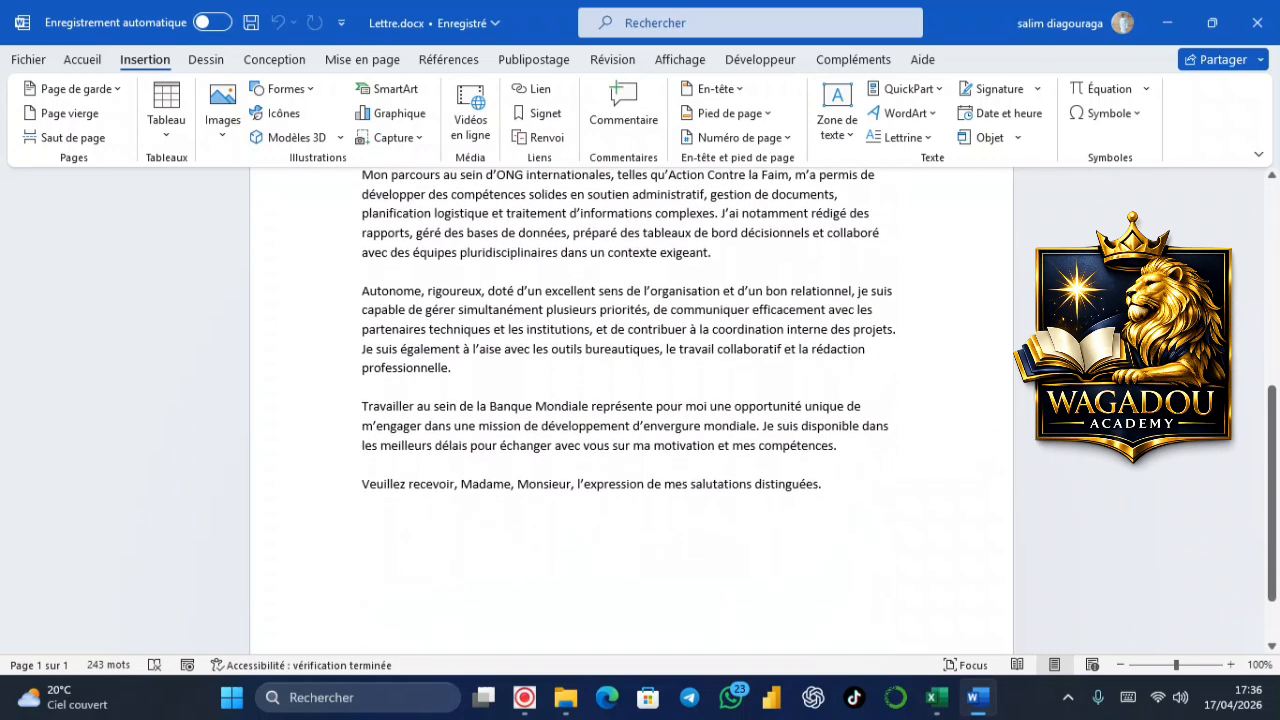
scroll(397, 475, "up", 8)
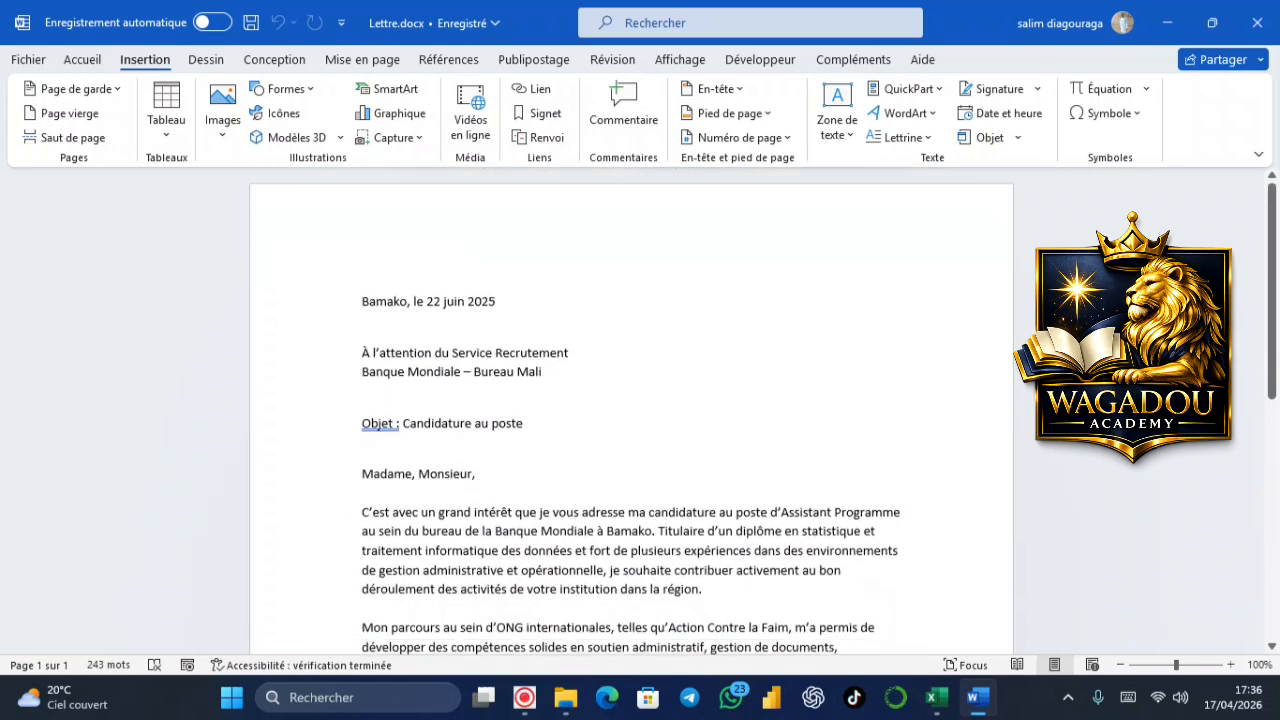
- Start a new AutoText building block from the "Madame, Monsieur," line and name it "re"
left_click_drag(362, 473, 487, 475)
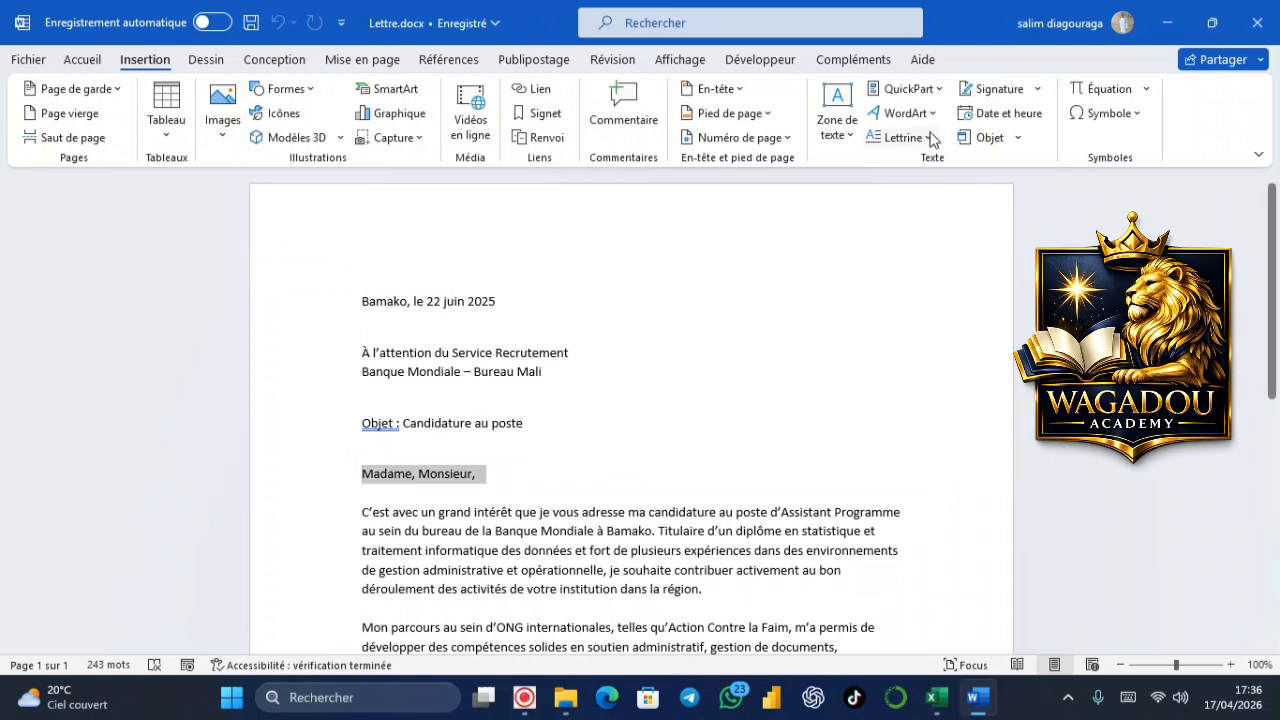
left_click(930, 96)
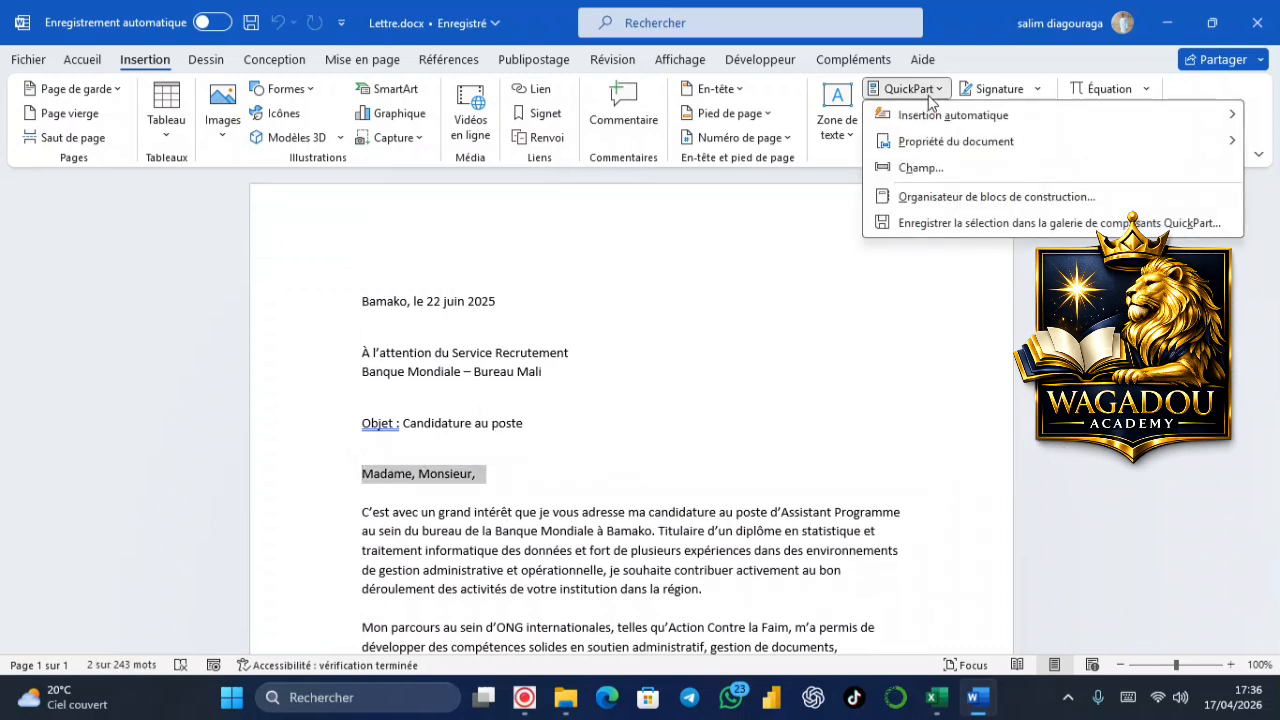
mouse_move(948, 118)
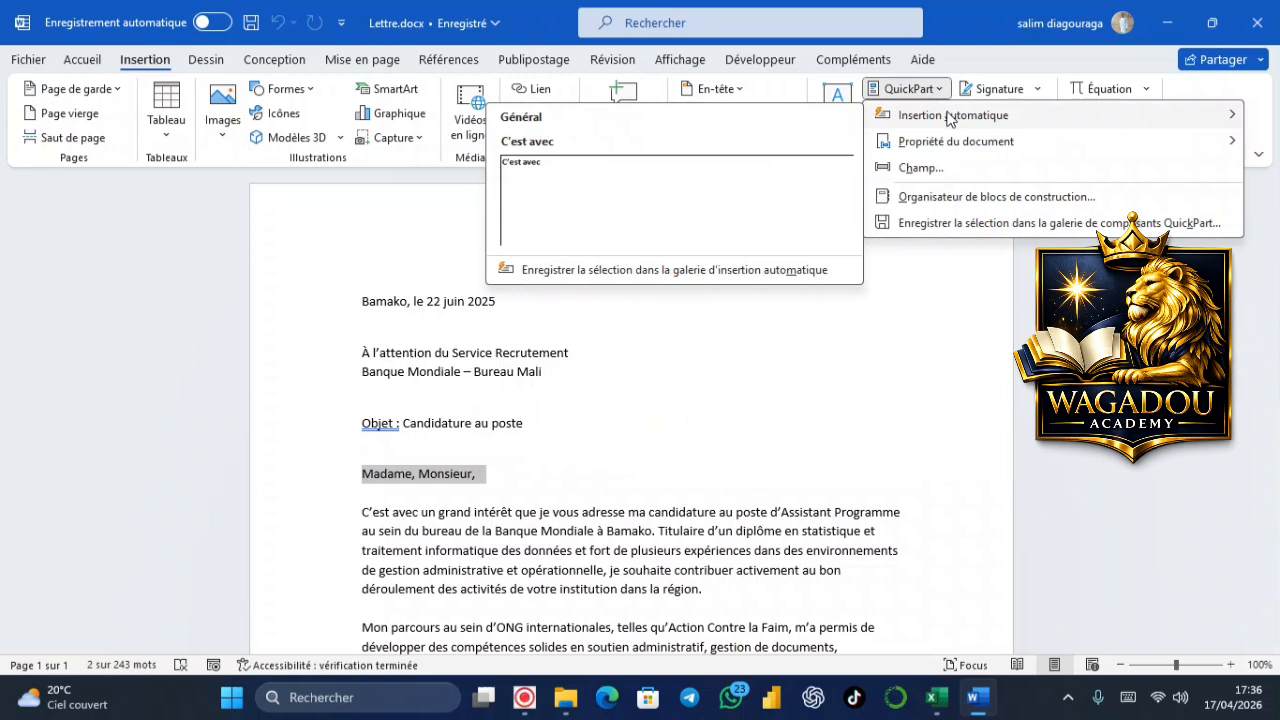
left_click(673, 269)
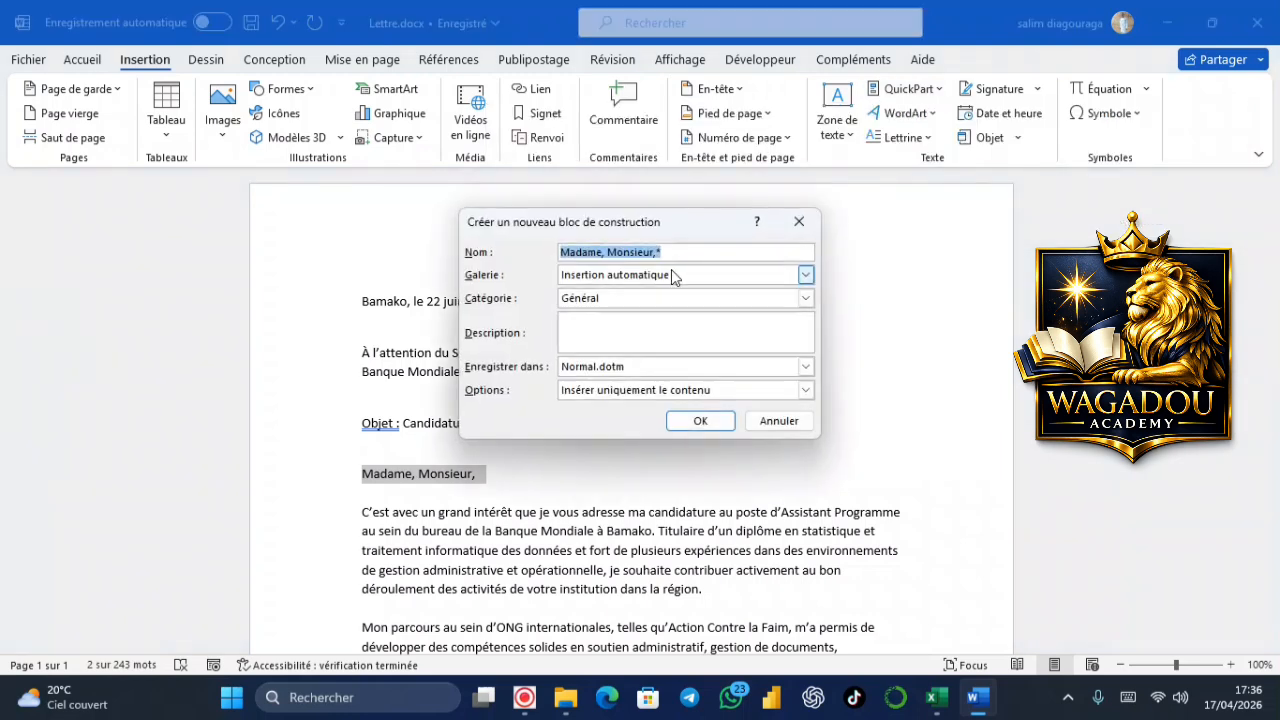
left_click(676, 257)
key("BackSpace")
key("BackSpace")
key("BackSpace")
key("BackSpace")
key("BackSpace")
key("BackSpace")
key("BackSpace")
key("BackSpace")
key("BackSpace")
key("BackSpace")
key("BackSpace")
key("BackSpace")
key("BackSpace")
key("BackSpace")
key("BackSpace")
key("BackSpace")
key("BackSpace")
key("BackSpace")
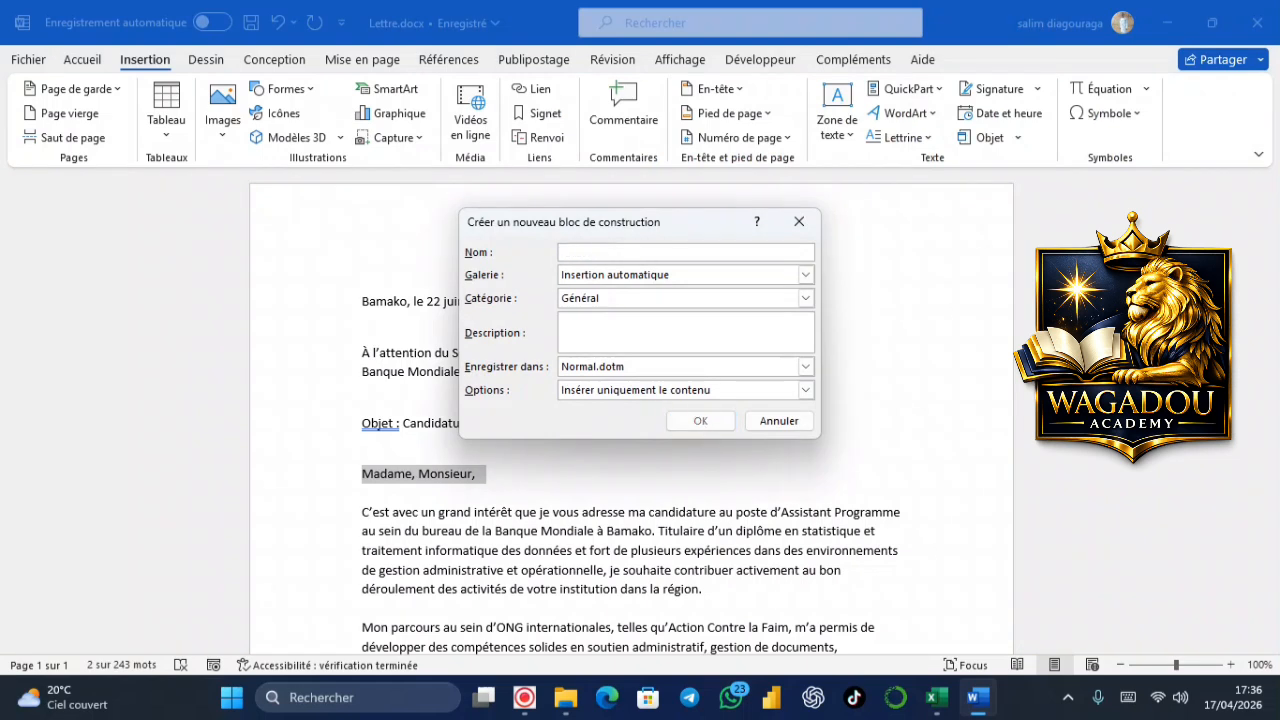
type("re")
- Save the "re" entry in Building Blocks.dotx(fr-FR), keeping the AutoText gallery
left_click(806, 277)
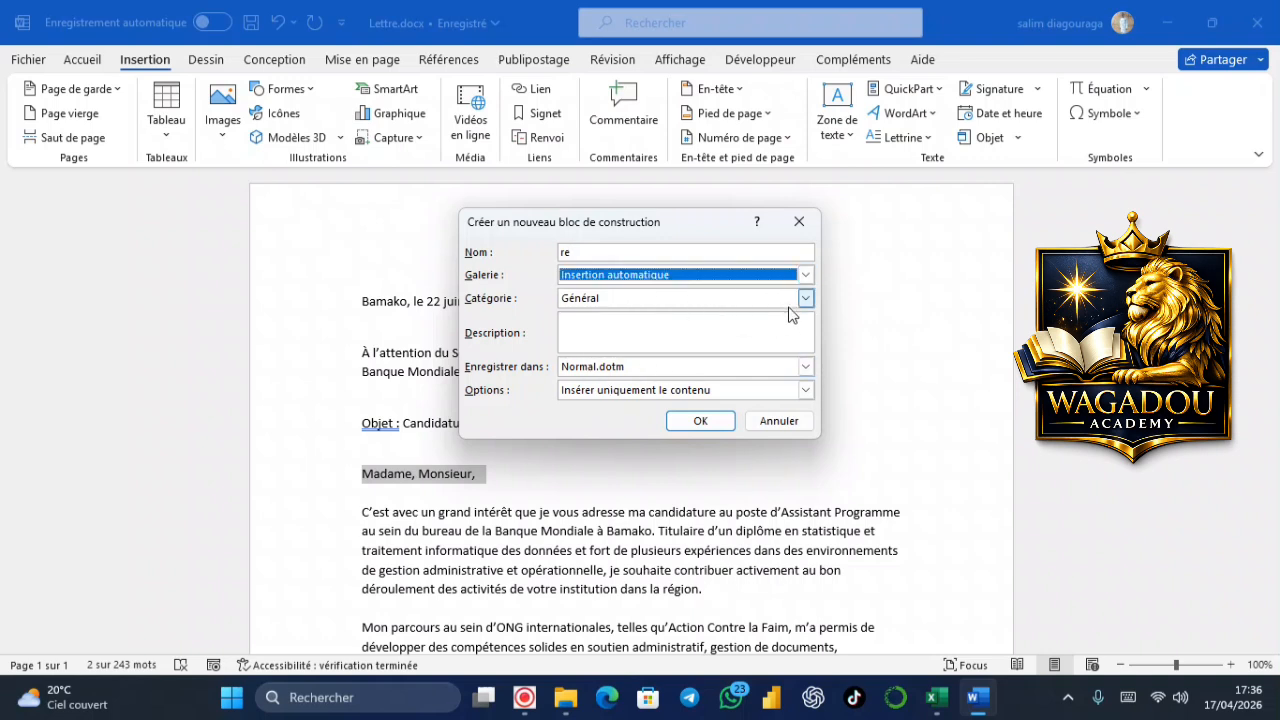
left_click(806, 368)
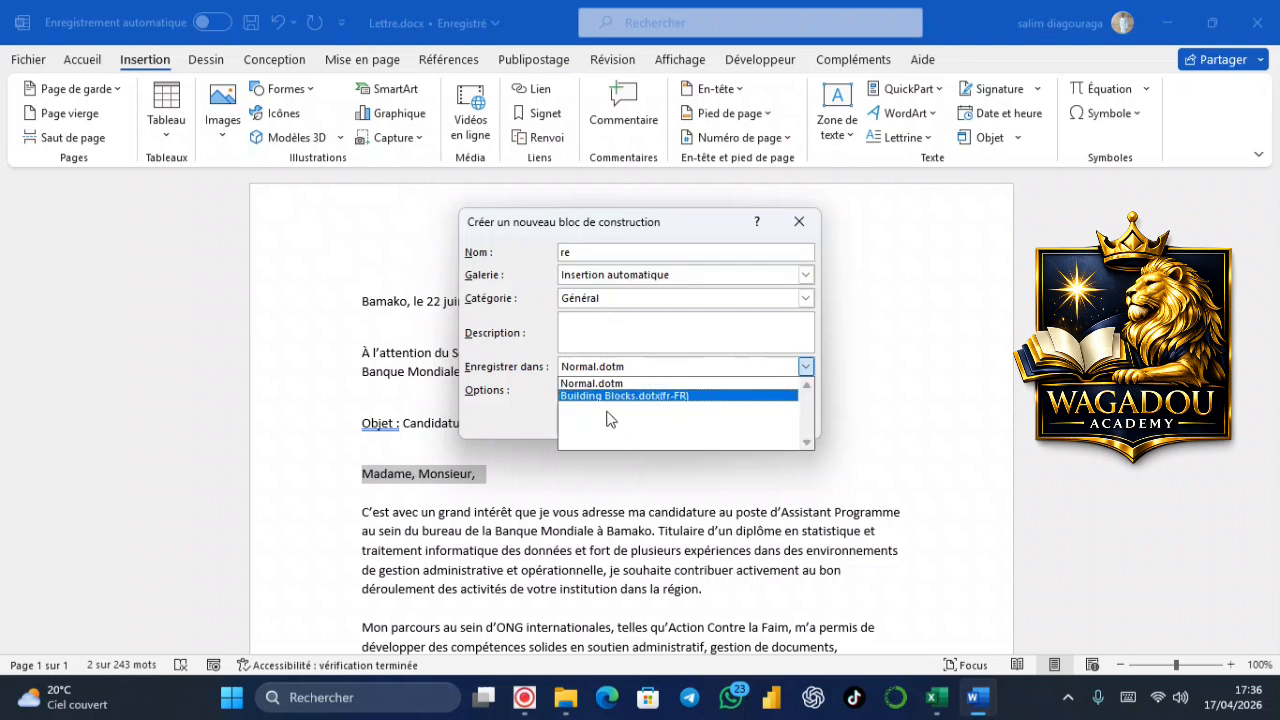
left_click(655, 398)
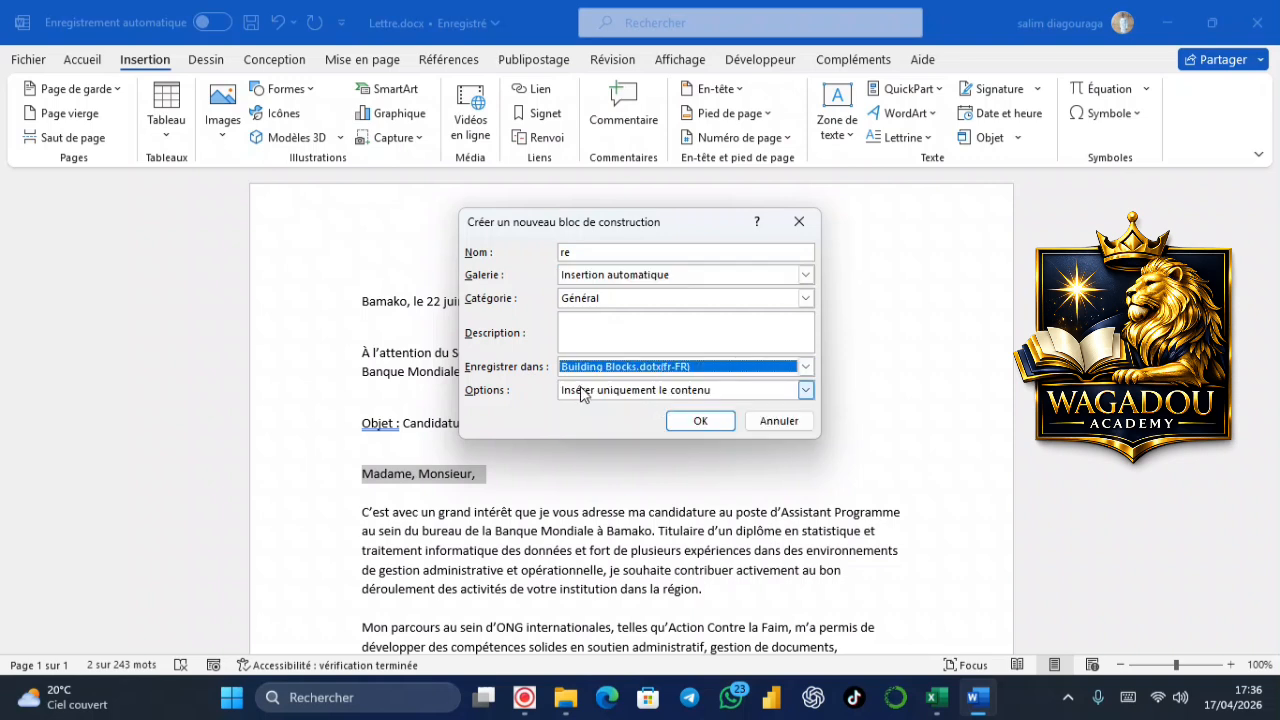
left_click(702, 421)
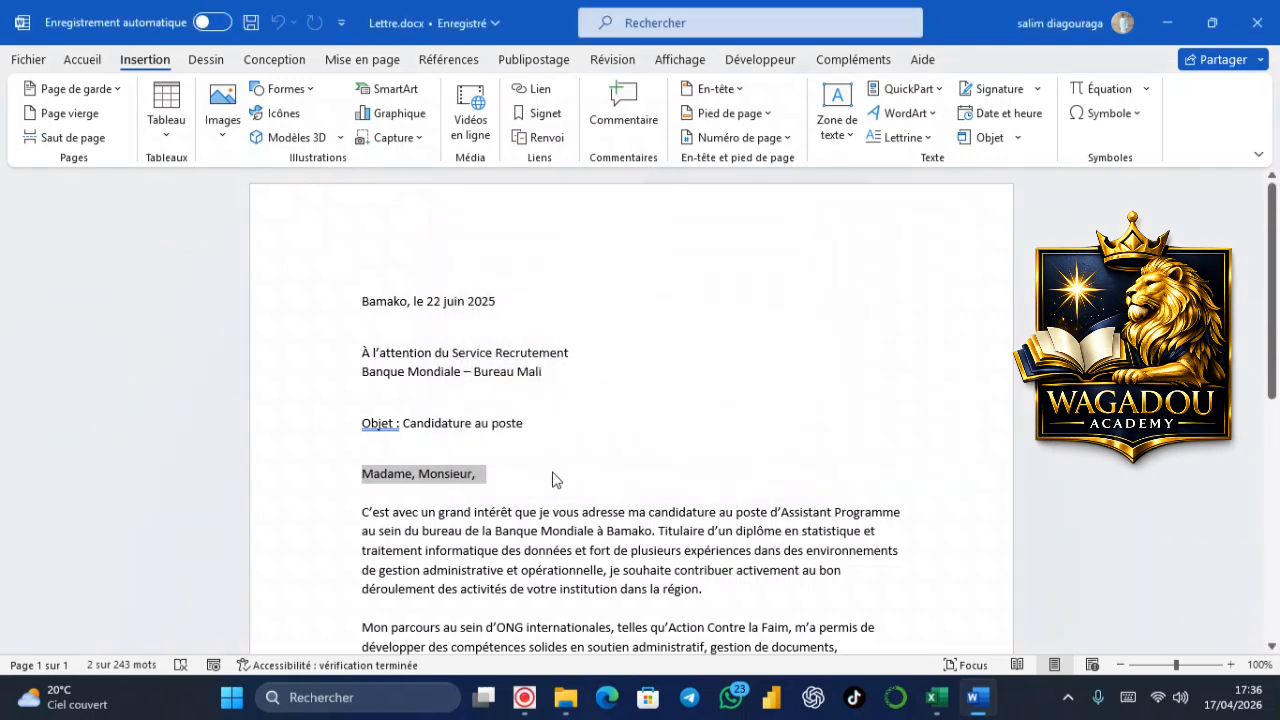
key("Delete")
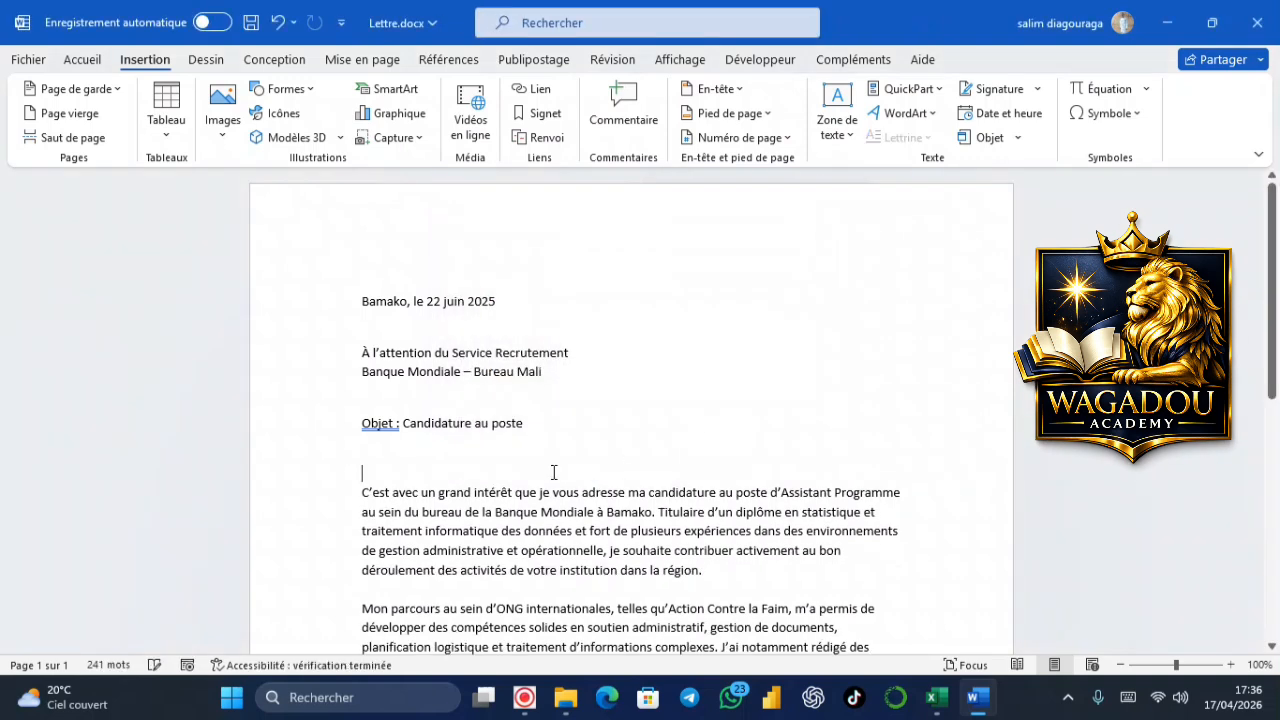
type("re")
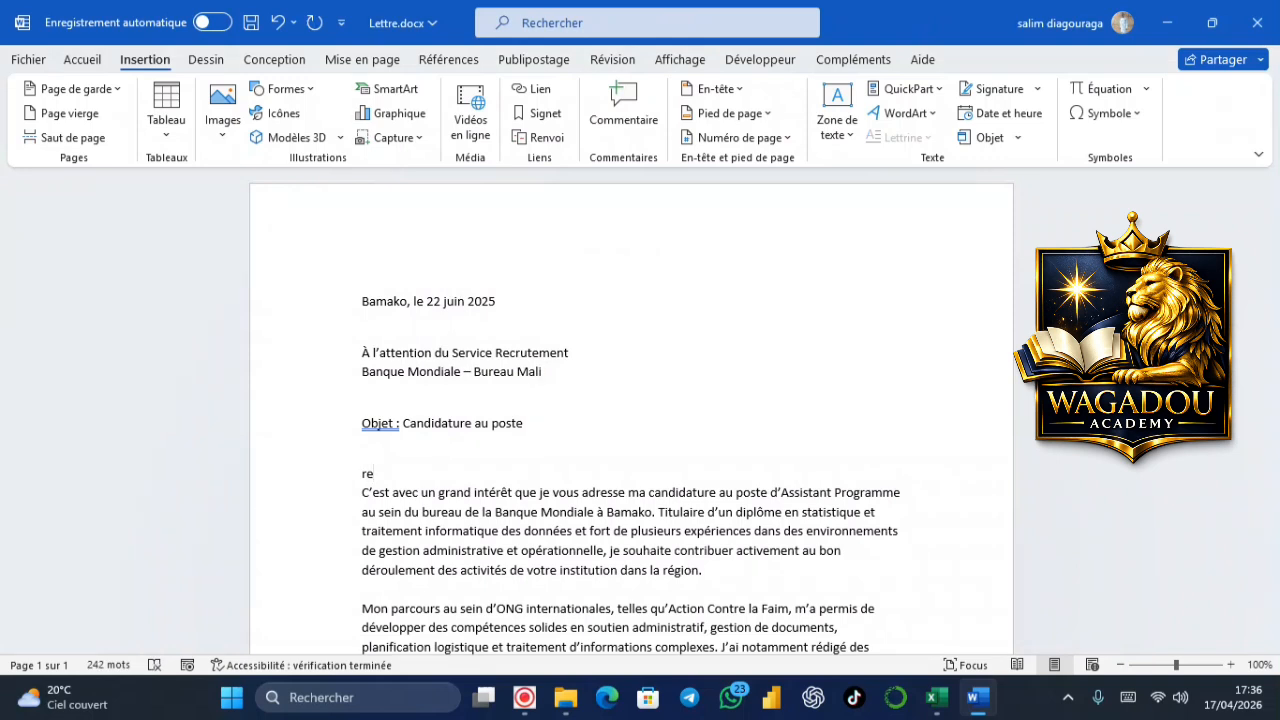
key("ctrl+z")
key("ctrl+z")
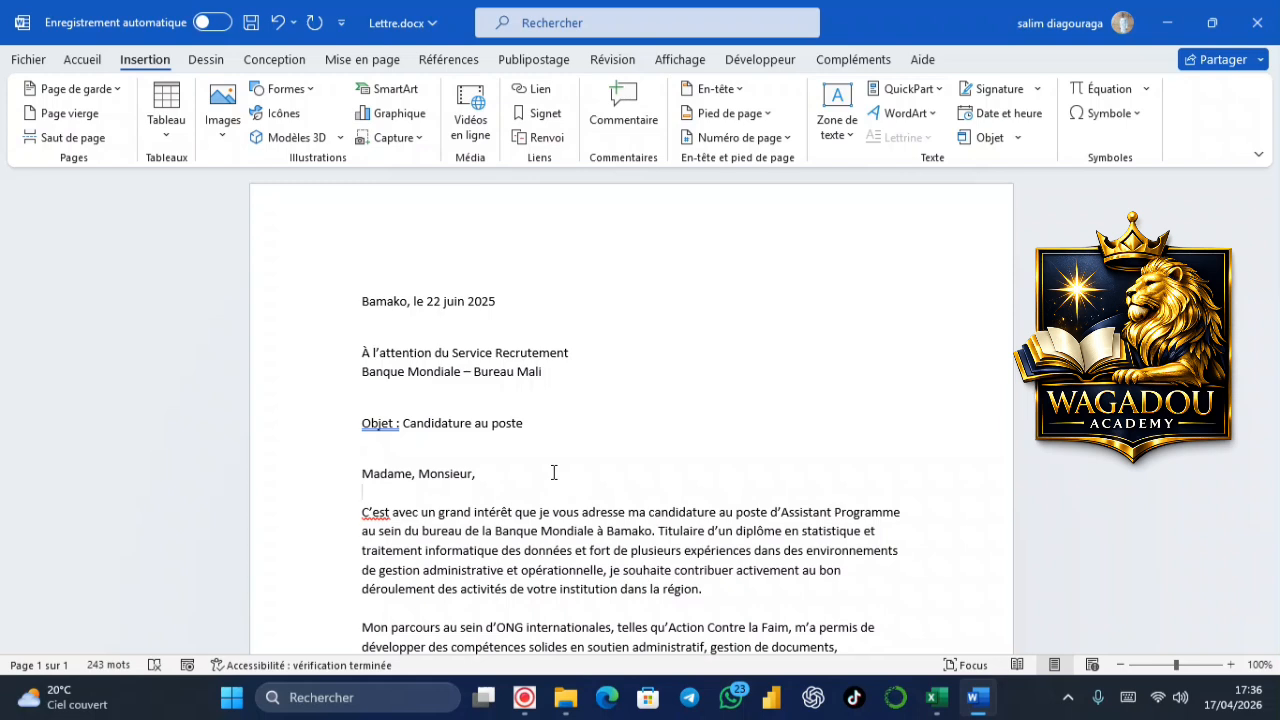
- Insert the greeting twice below the letter's closing sentence by expanding the AutoText abbreviation "re"
scroll(553, 472, "down", 10)
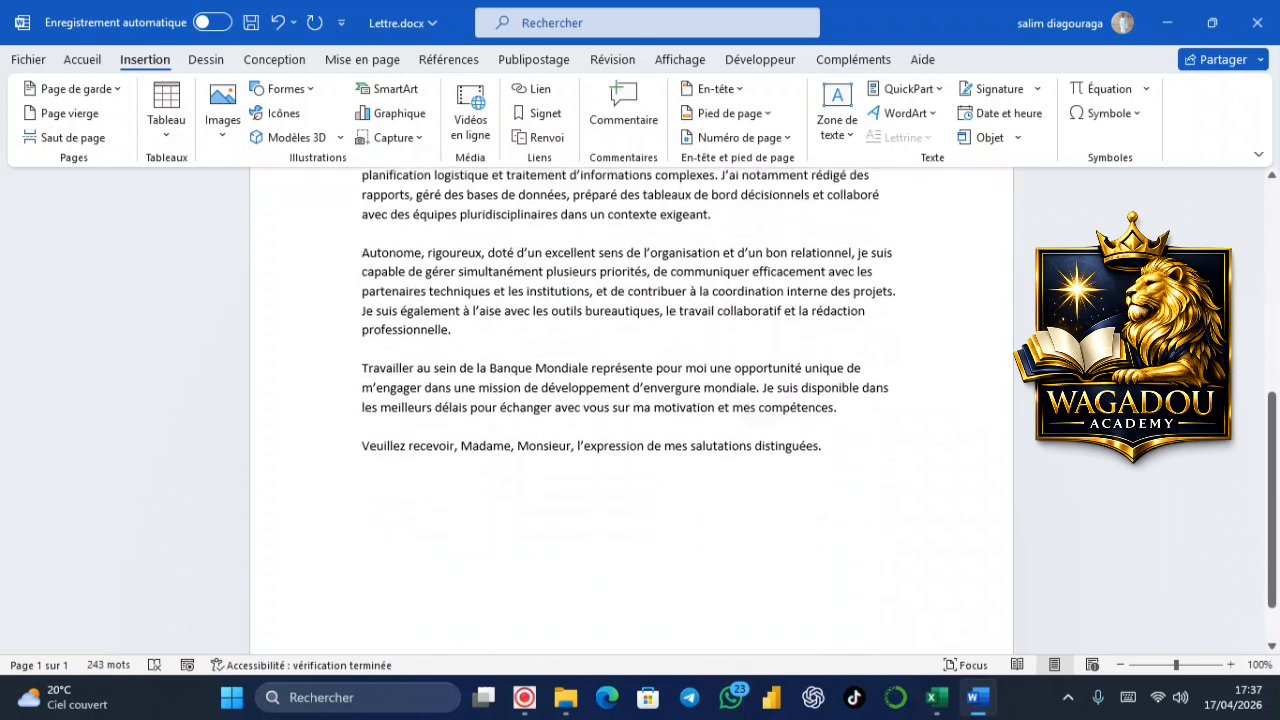
left_click(426, 453)
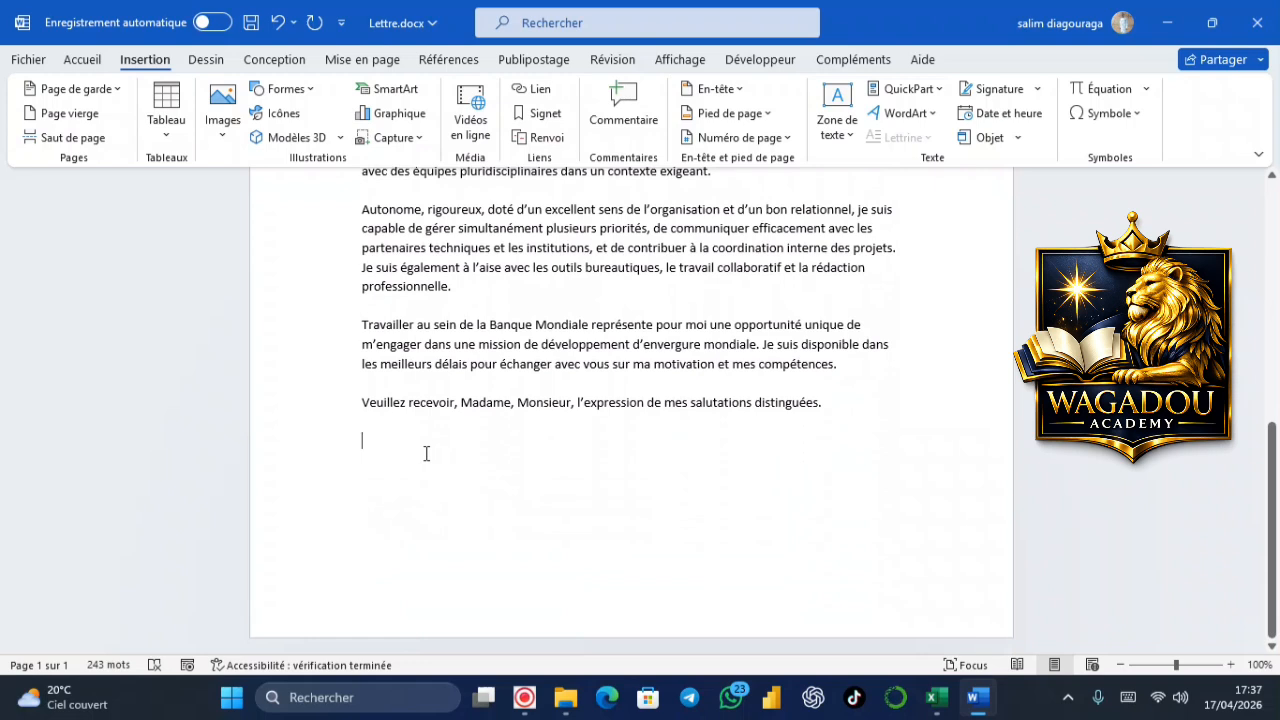
type("re")
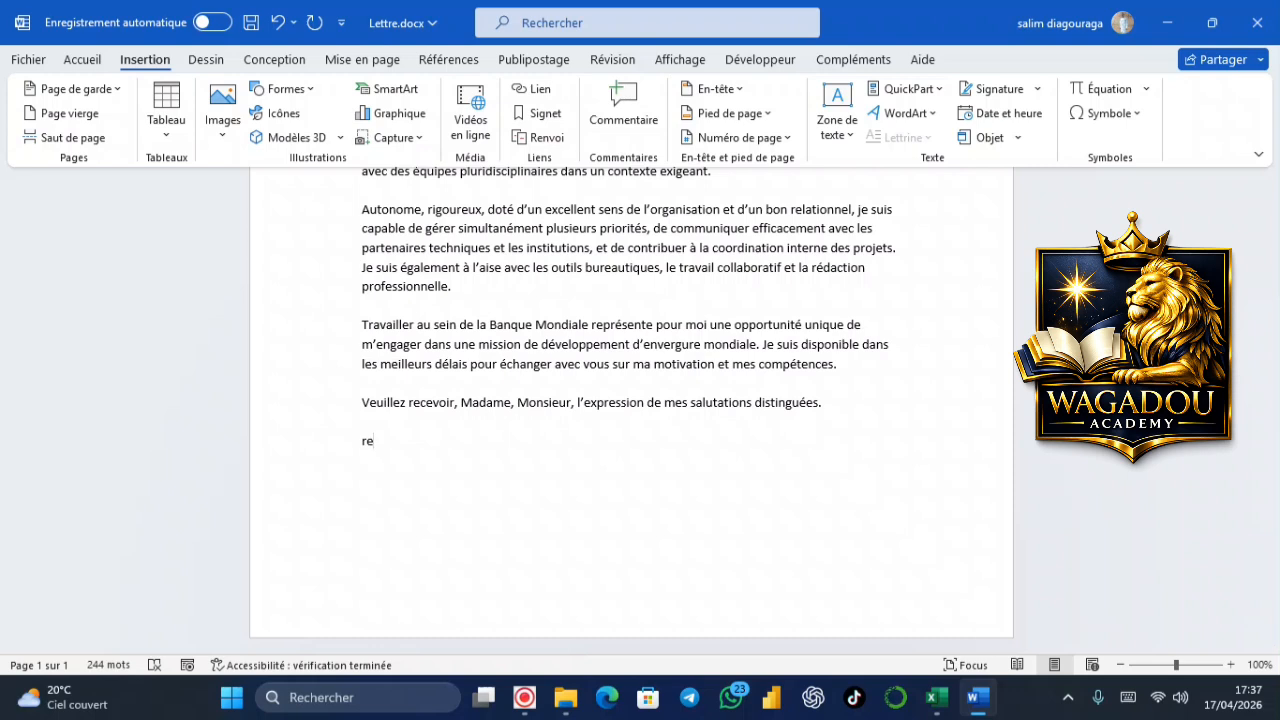
key("F3")
type("re")
key("F3")
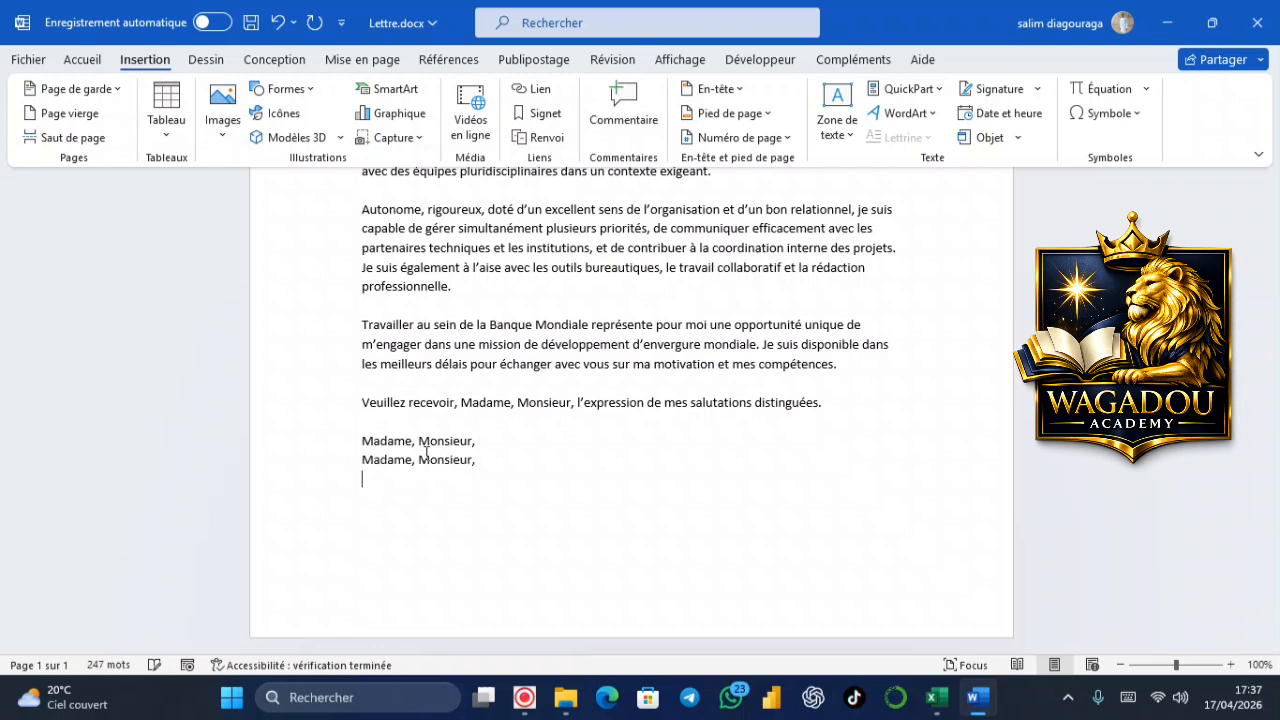
- Save the paragraph beginning "C'est avec un grand intérêt" as an AutoText entry named "rep" in Normal.dotm
scroll(774, 303, "up", 6)
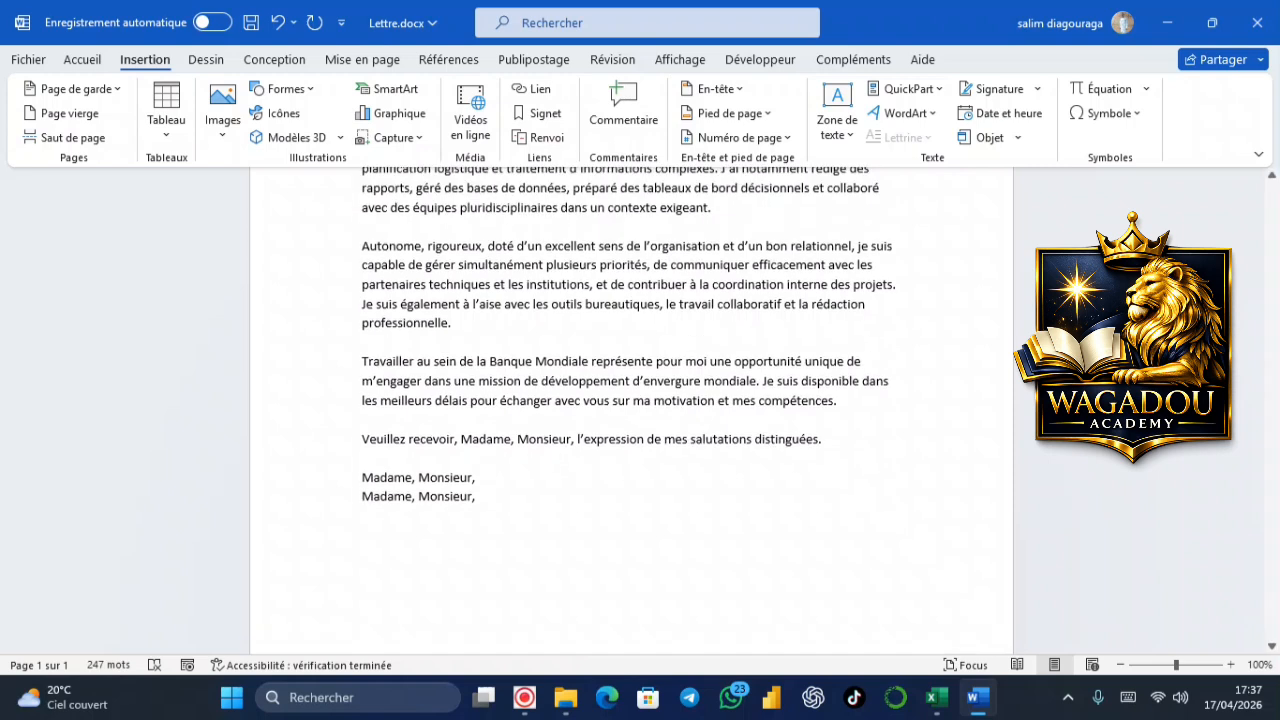
scroll(631, 404, "up", 1)
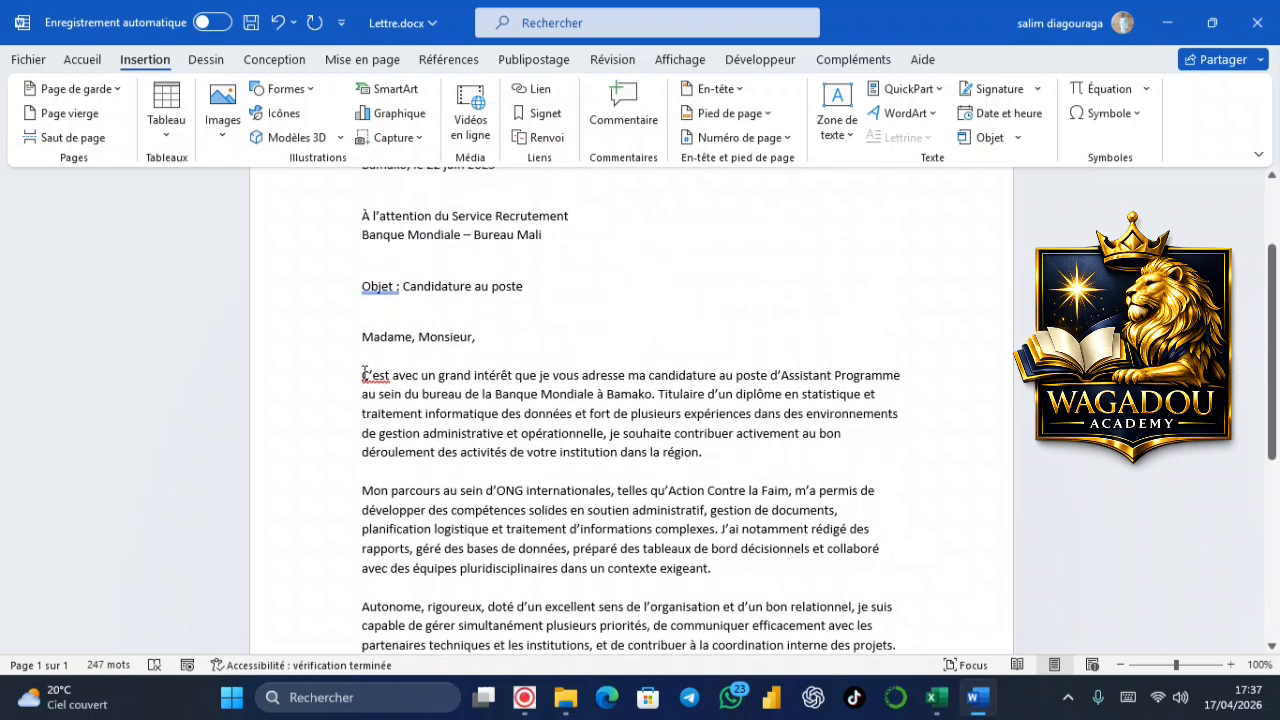
left_click_drag(365, 375, 719, 452)
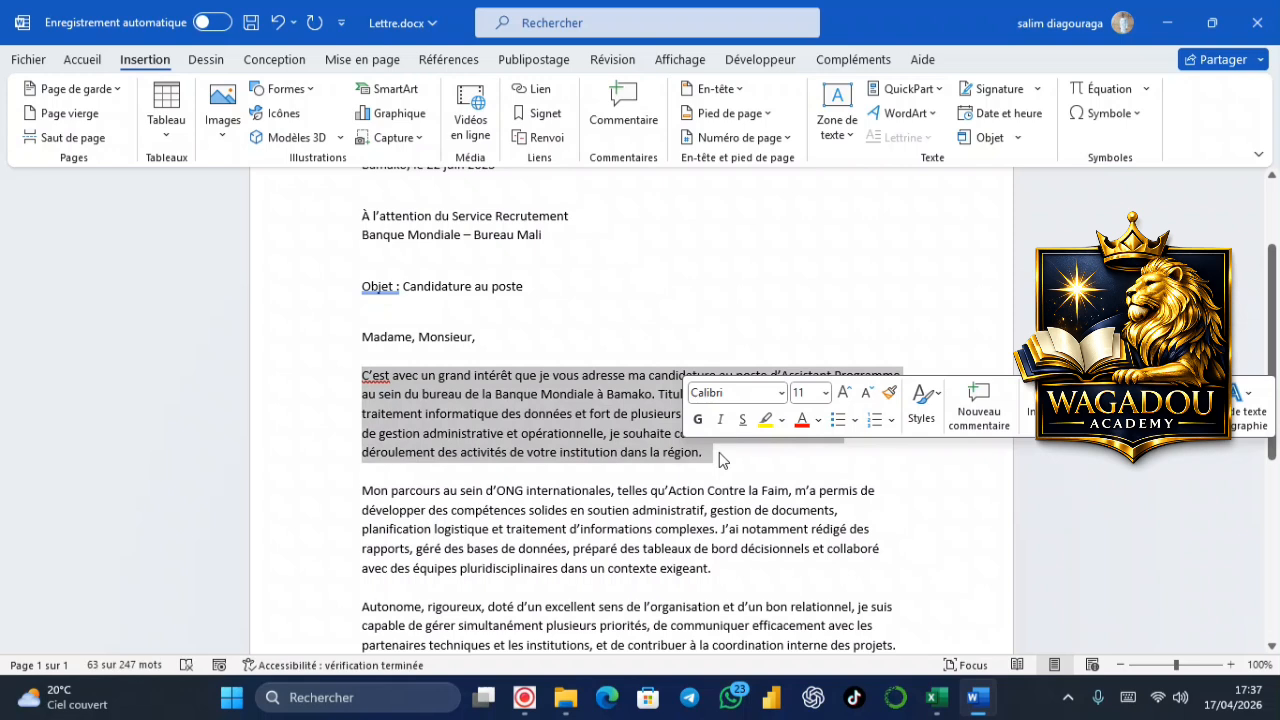
left_click(930, 100)
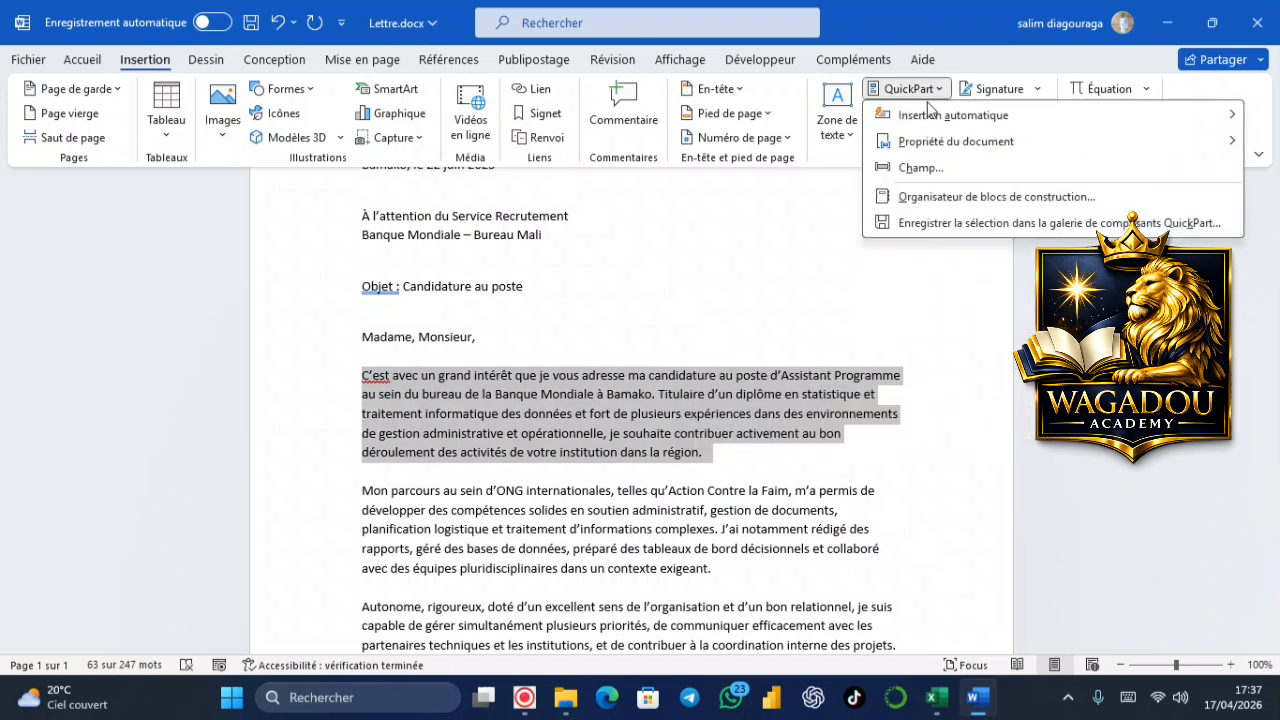
mouse_move(935, 117)
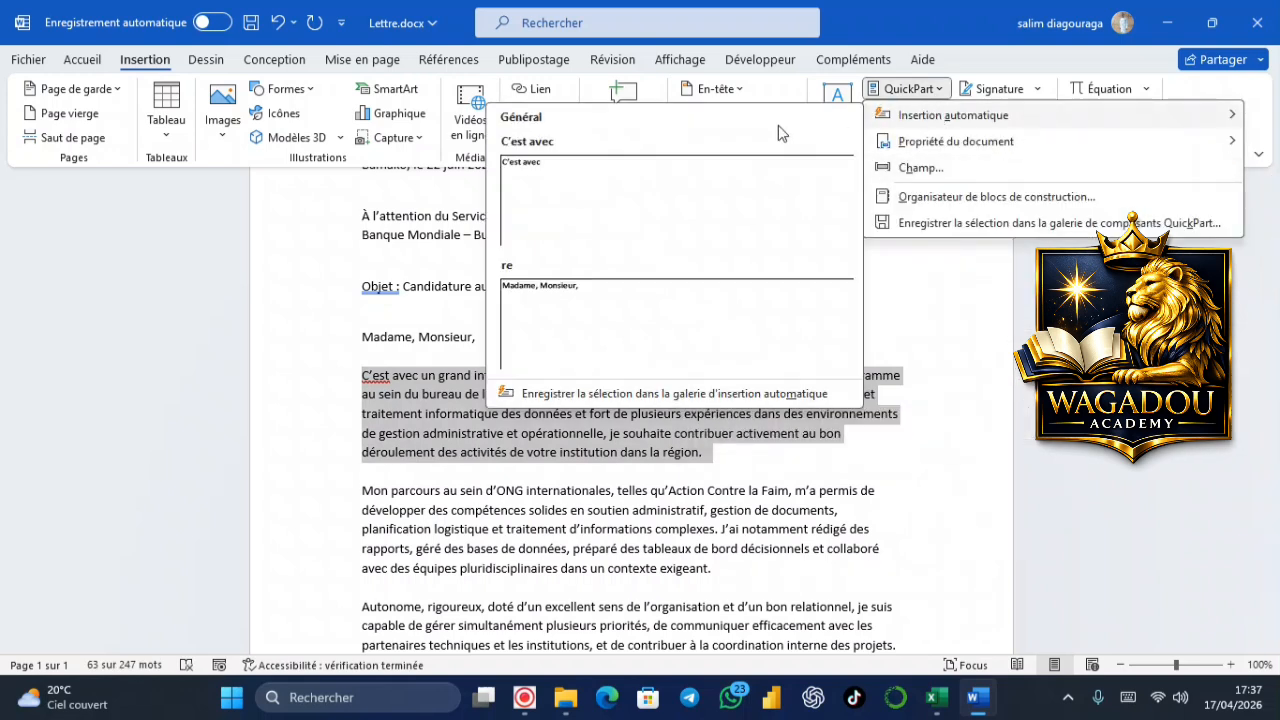
left_click(598, 392)
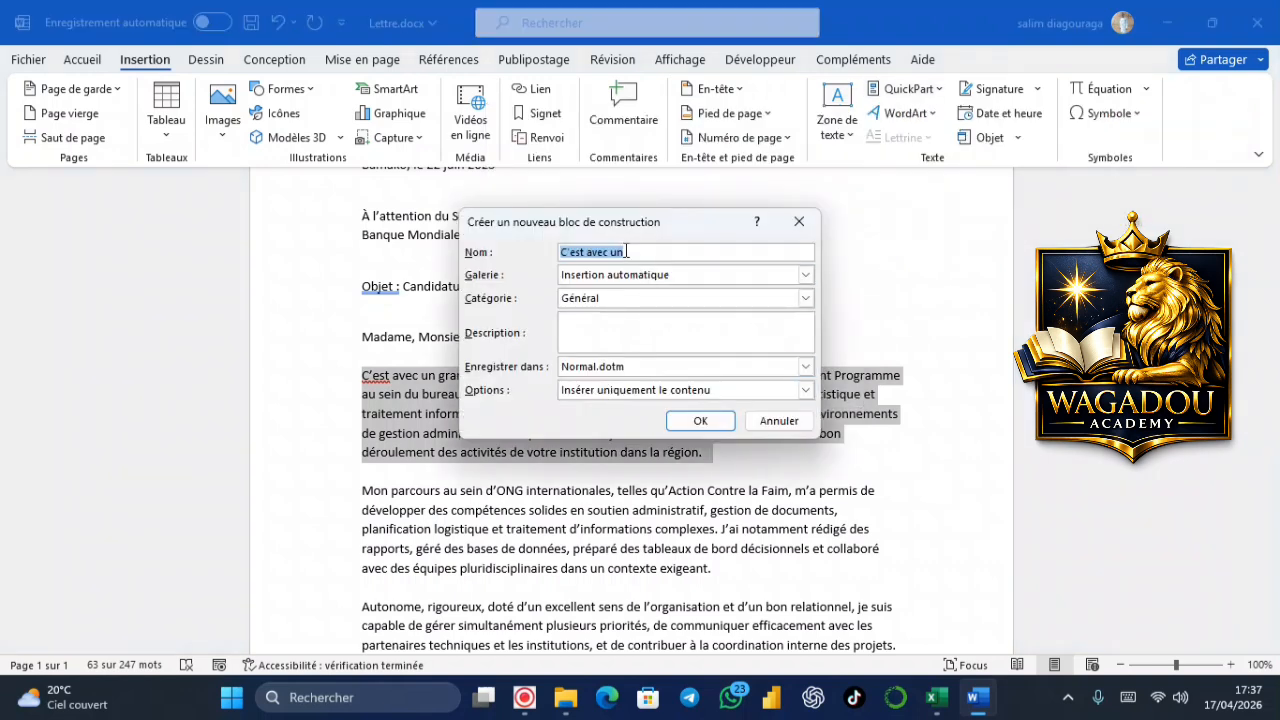
key("BackSpace")
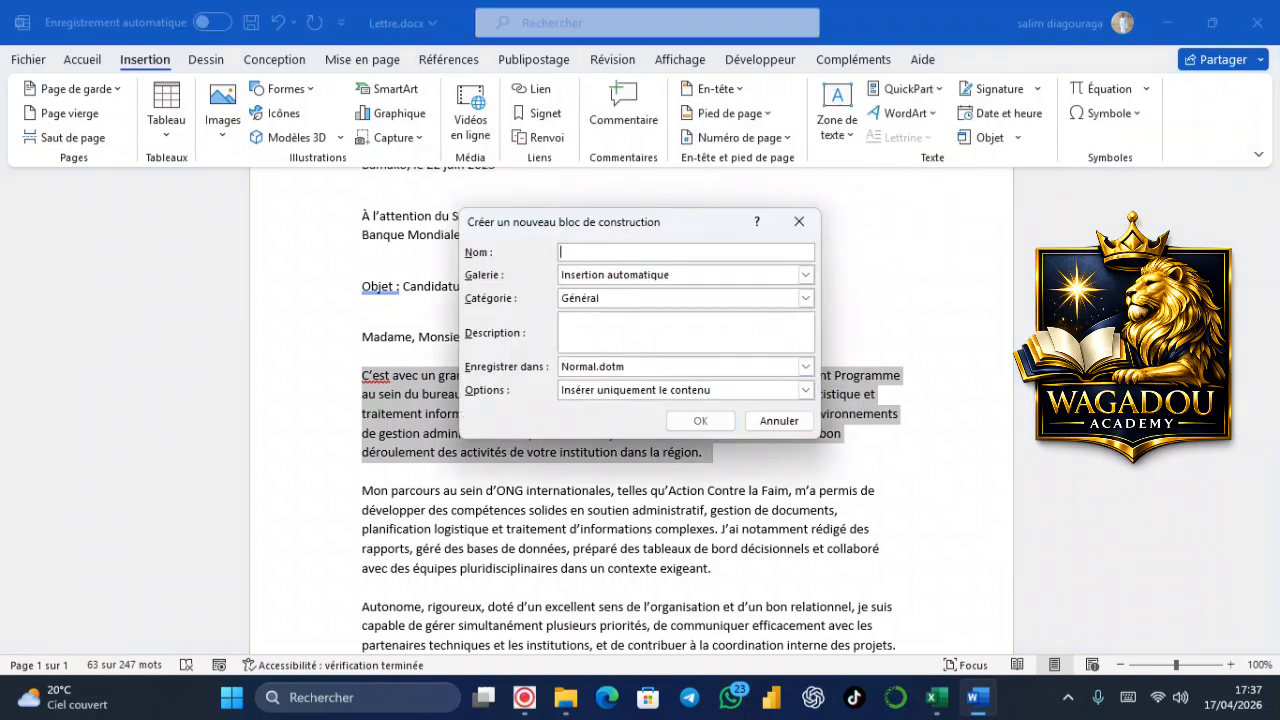
type("re au ")
type("p")
left_click(722, 424)
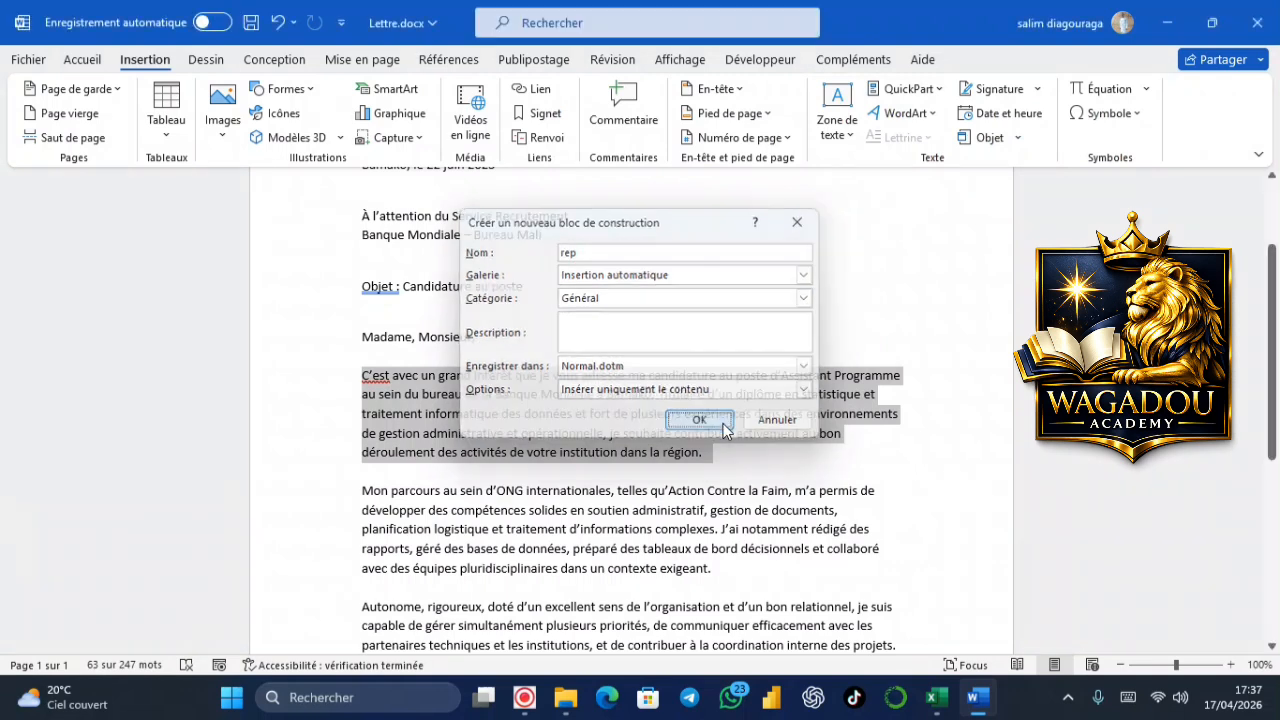
- Delete the selected paragraph below the "Madame, Monsieur," line and reinsert it by expanding the AutoText abbreviation "rep"
key("Delete")
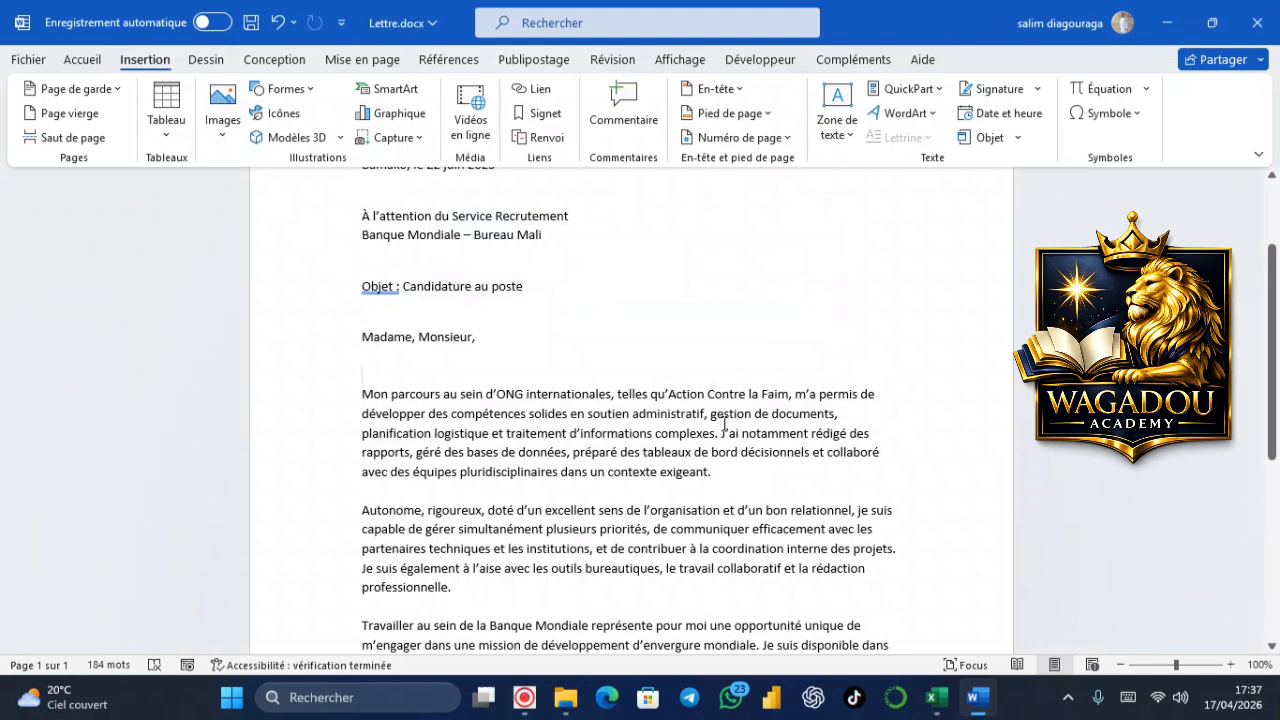
type("rep")
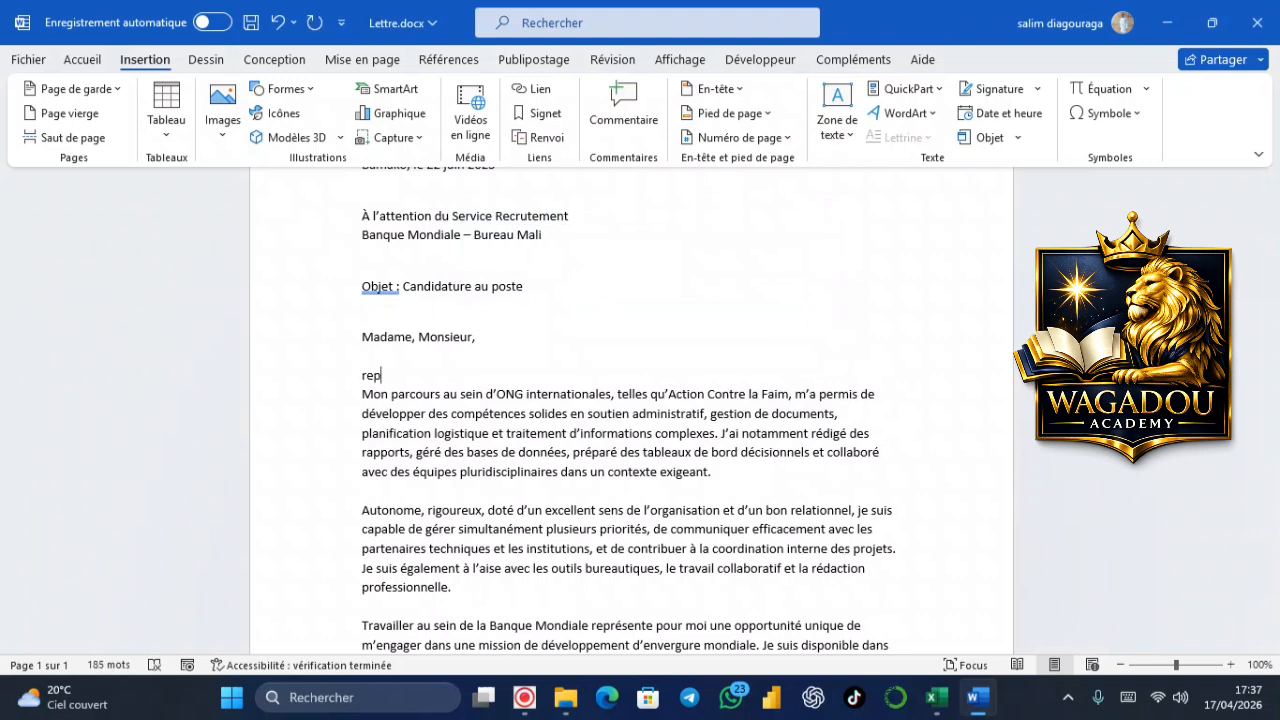
key("F3")
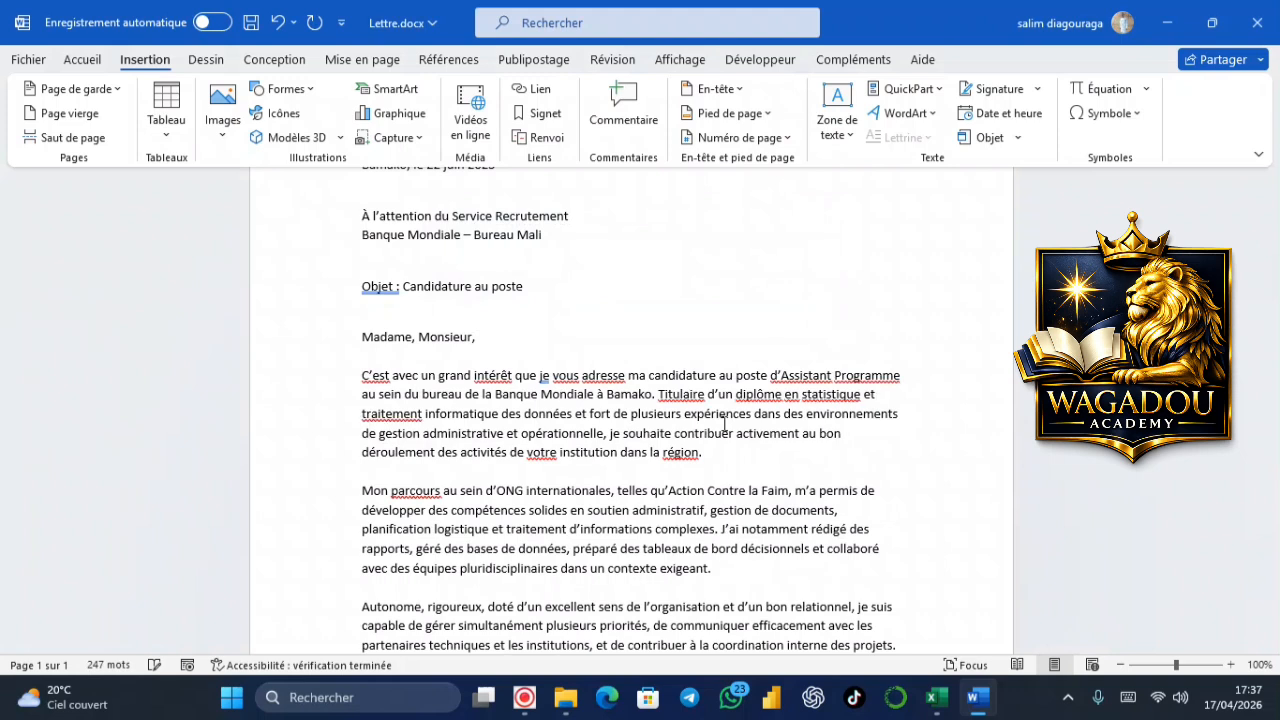
- Add a page break after the last "Madame, Monsieur," line and expand the AutoText abbreviation "rep" on the new page
scroll(724, 422, "down", 8)
scroll(724, 440, "up", 1)
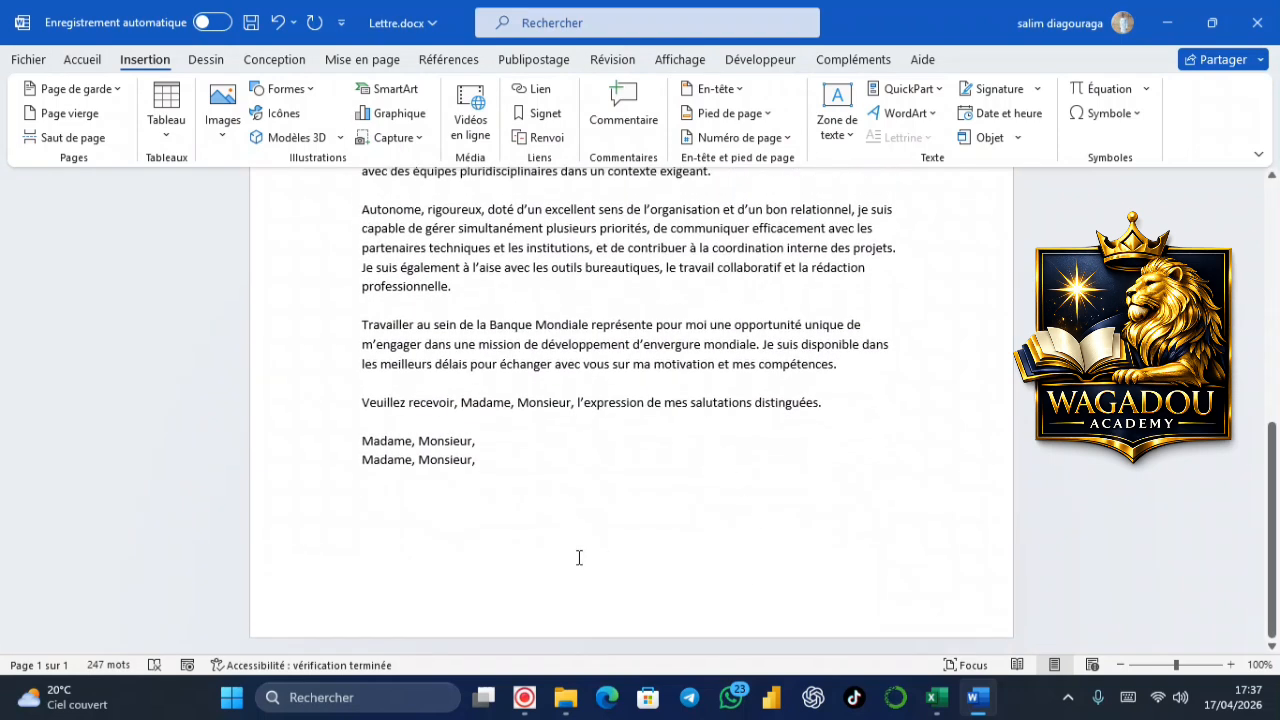
left_click(512, 470)
key("ctrl+Return")
scroll(506, 469, "down", 3)
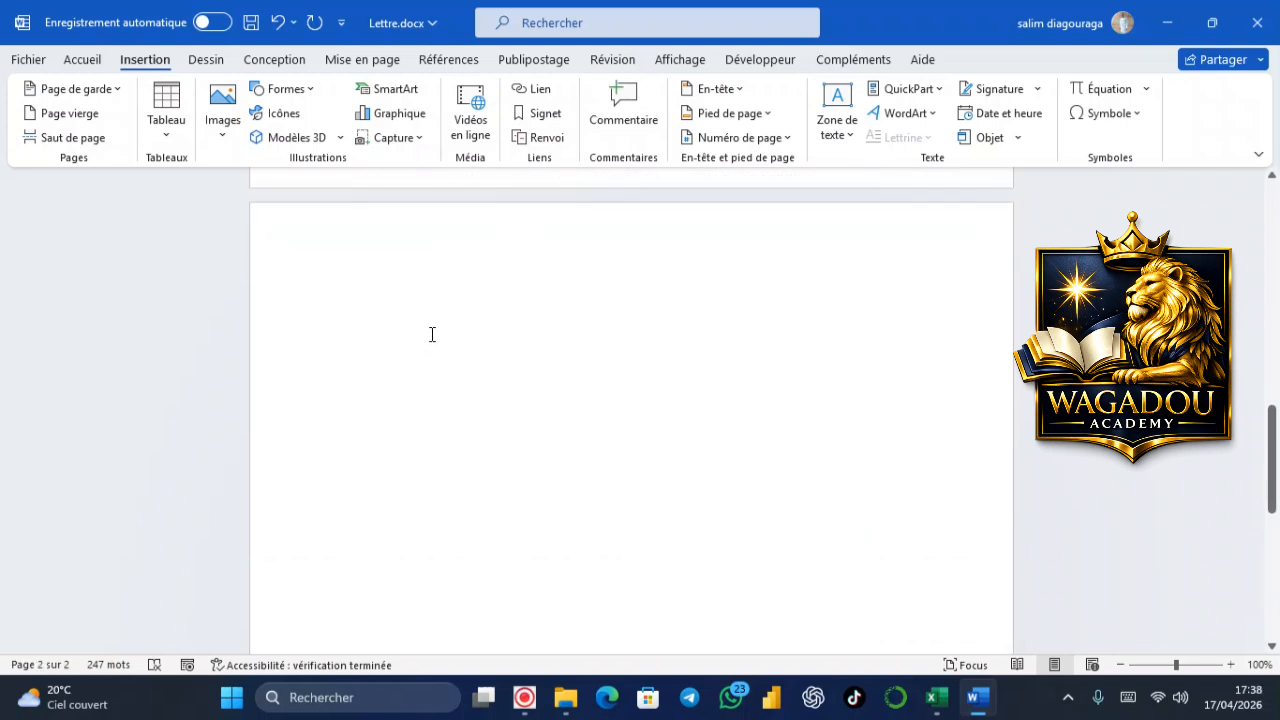
type("rep")
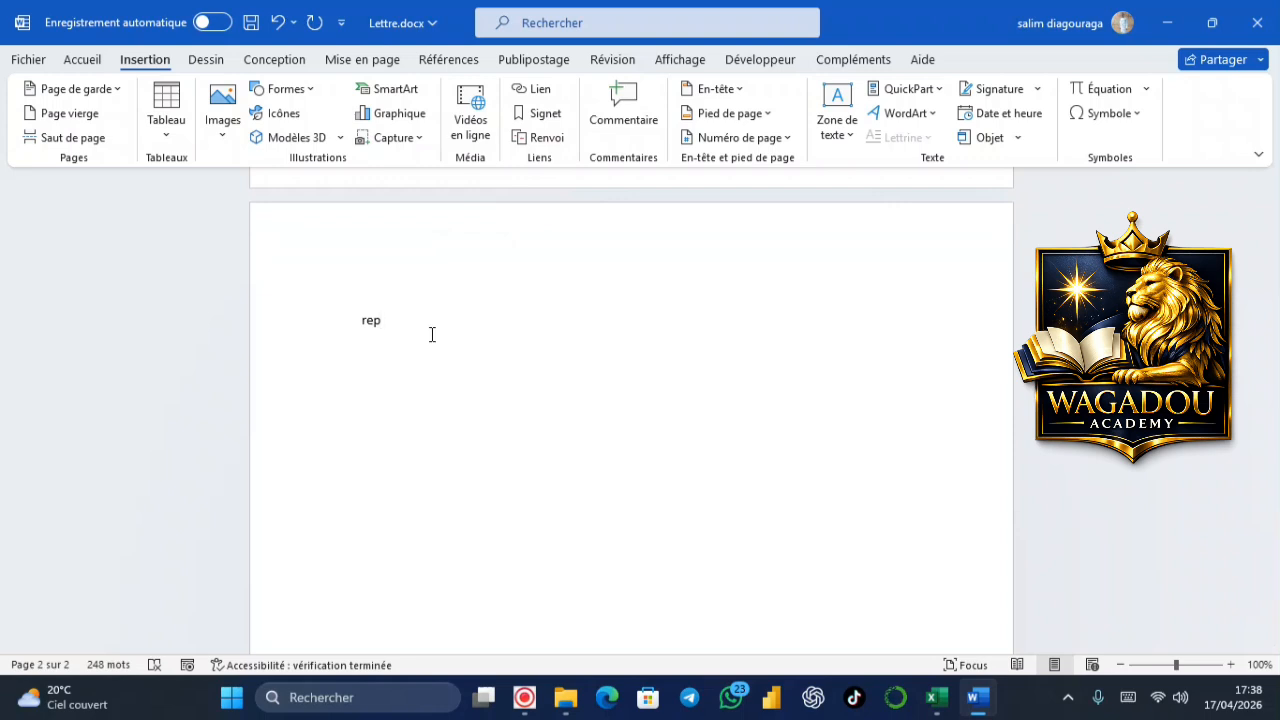
key("F3")
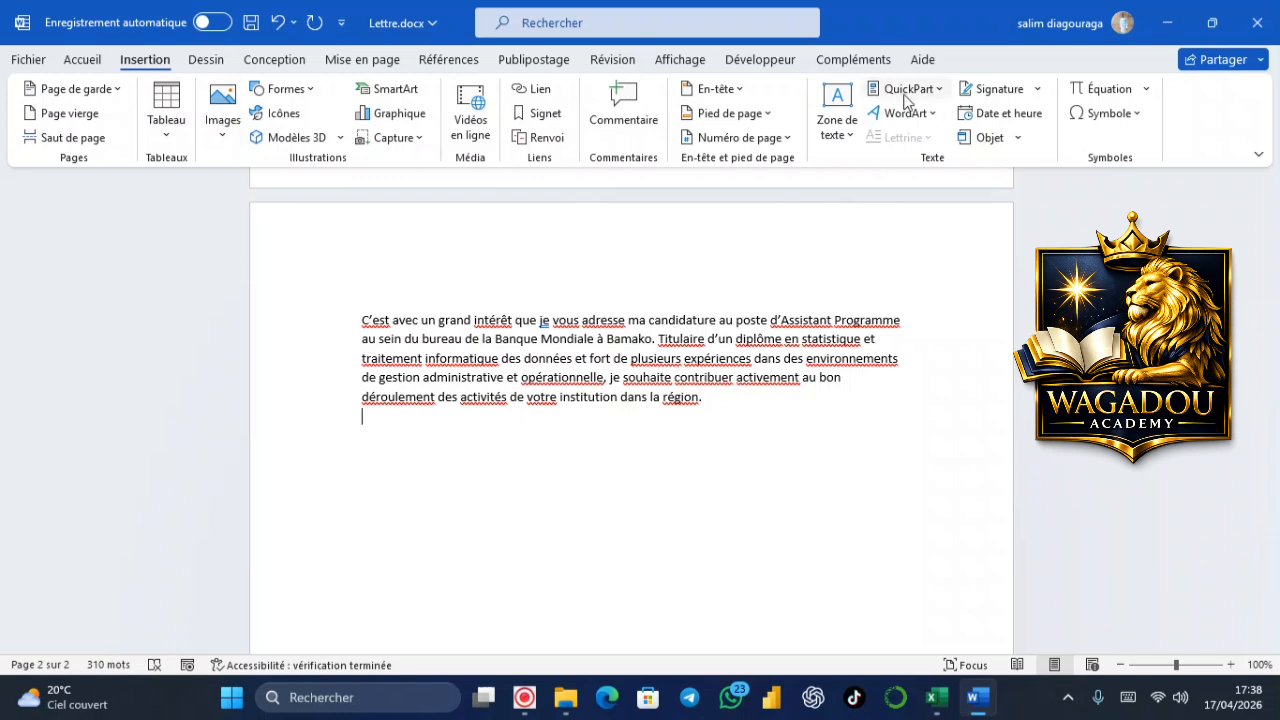
- Review the saved AutoText entries and the other Quick Parts options without inserting anything
left_click(938, 95)
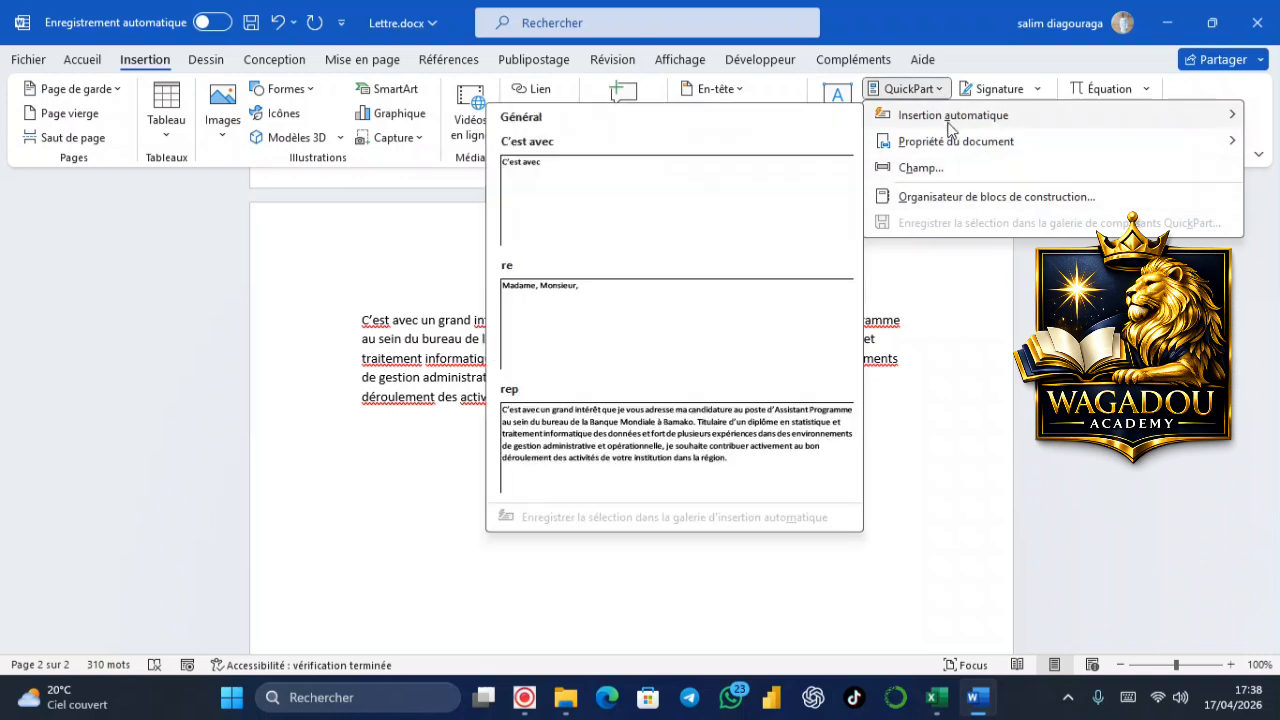
mouse_move(940, 145)
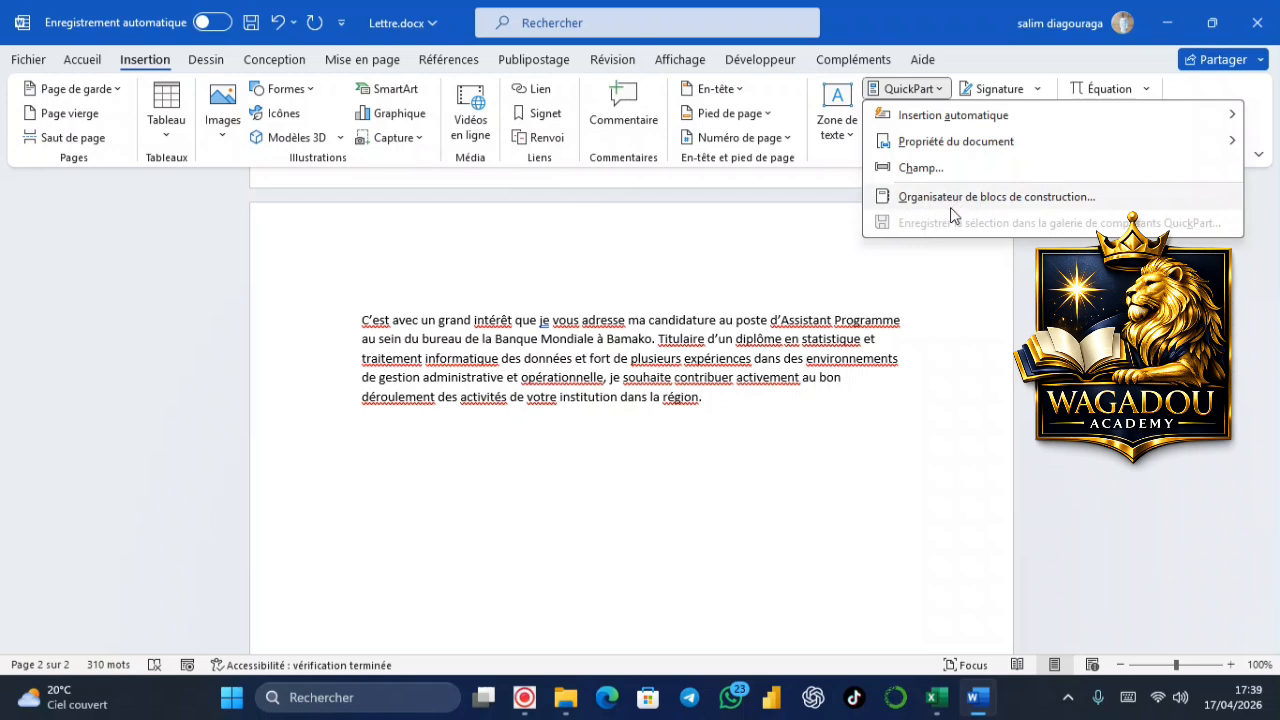
left_click(812, 238)
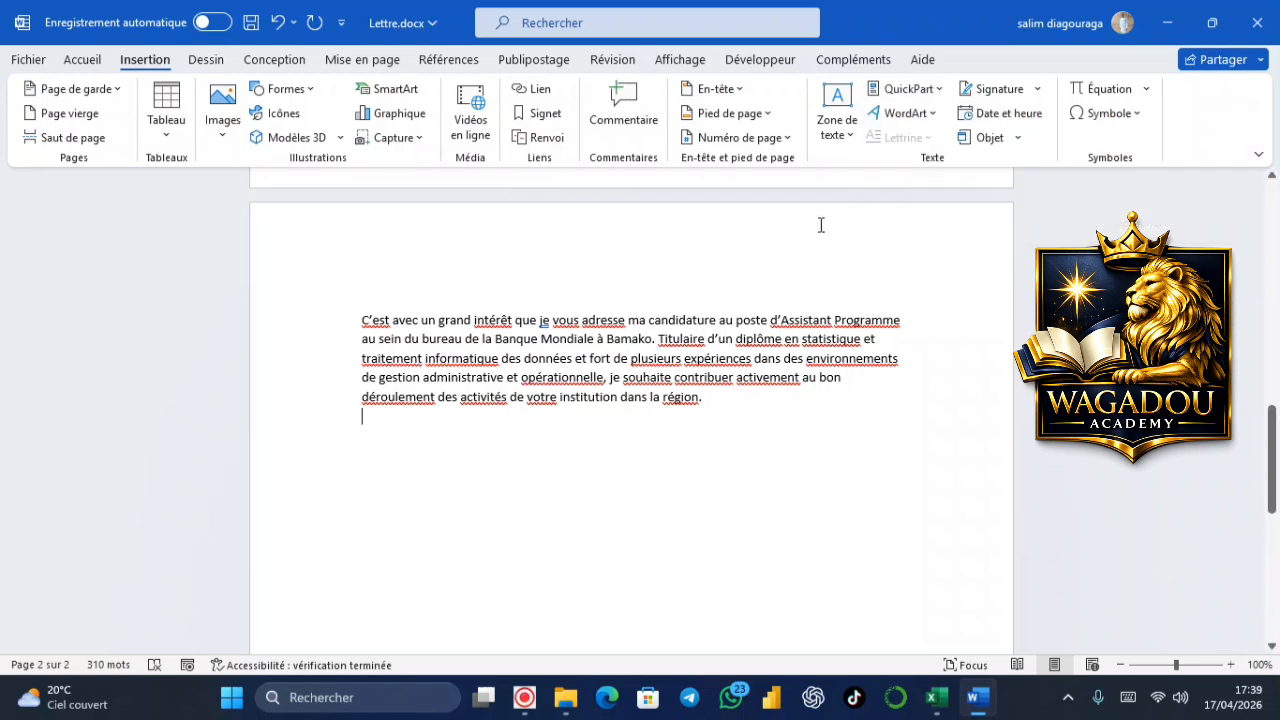
- Start inserting an object below the paragraph on the second page
left_click(1018, 137)
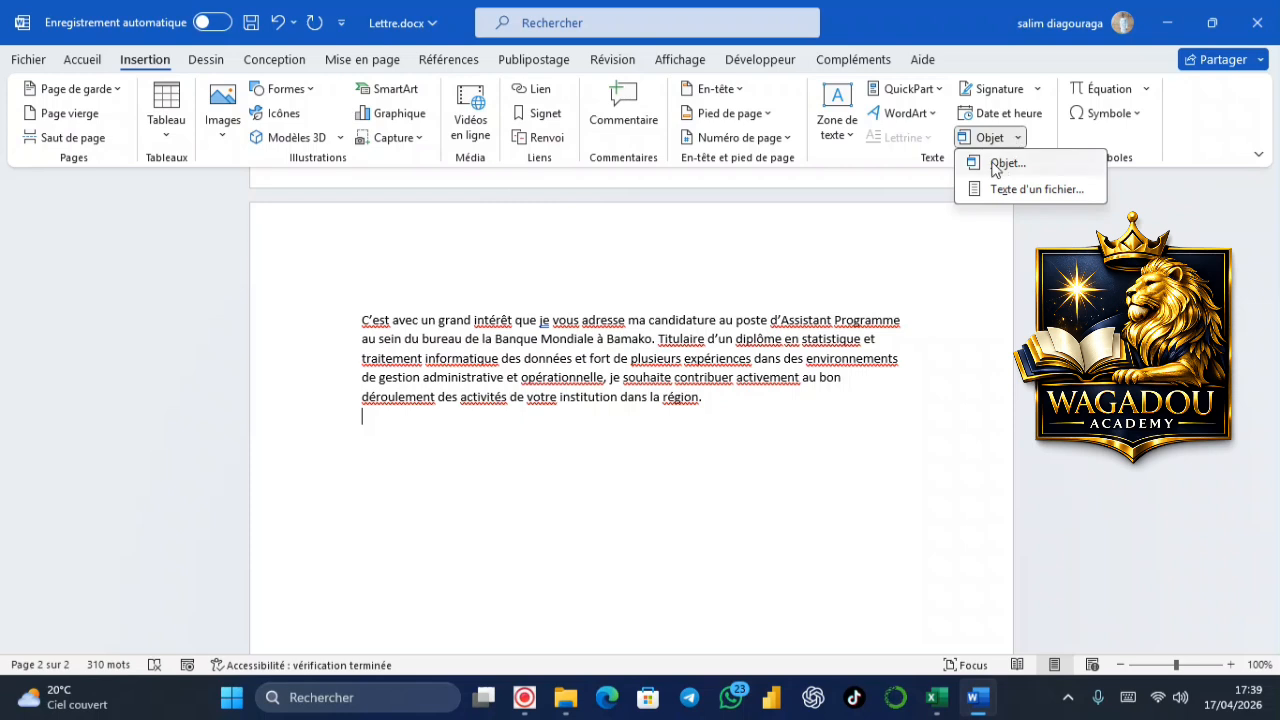
left_click(1000, 163)
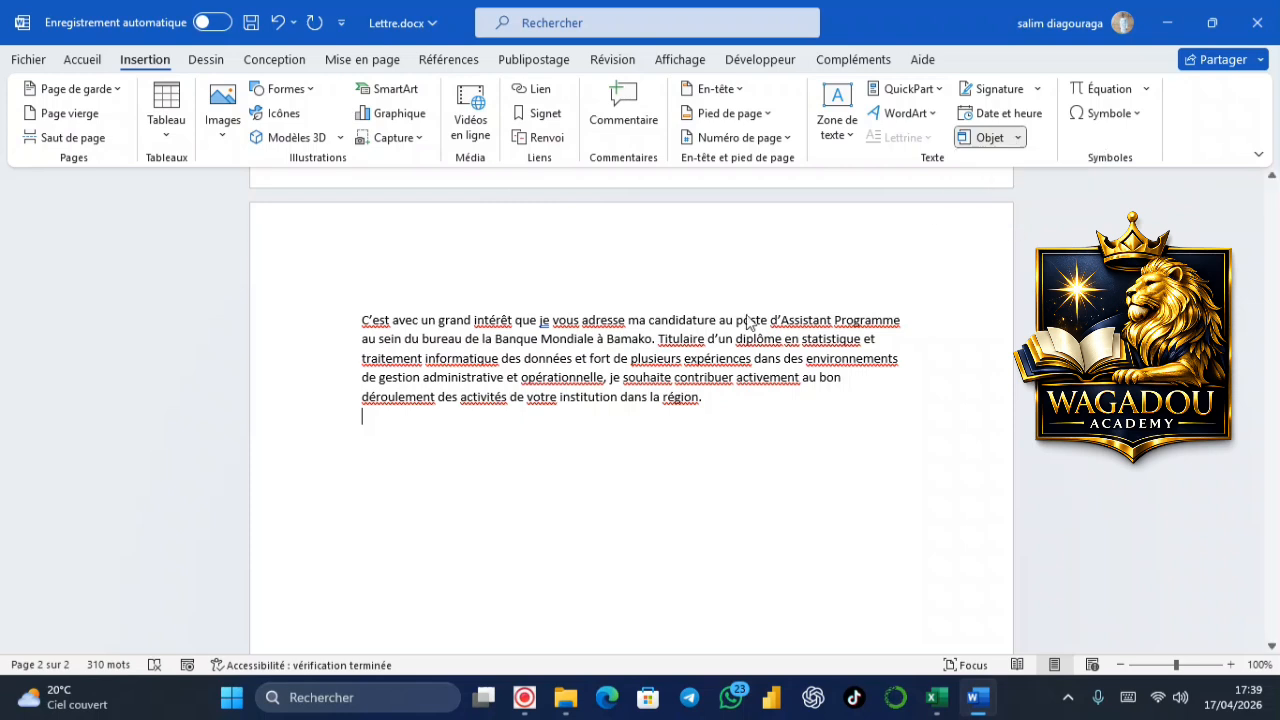